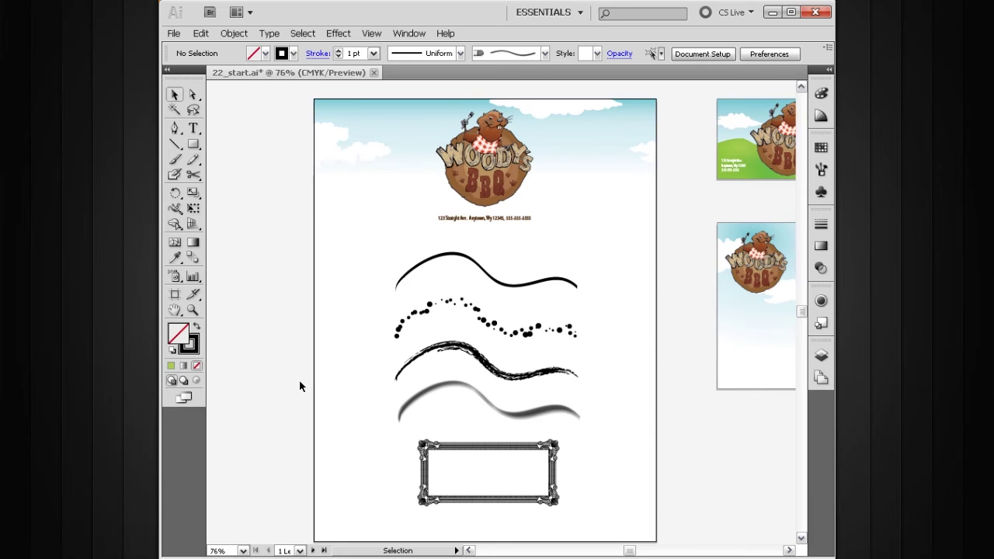
# Display the document's brushes and examine which ones the top smooth curve and the dotted curve use.
pyautogui.click(820, 170)
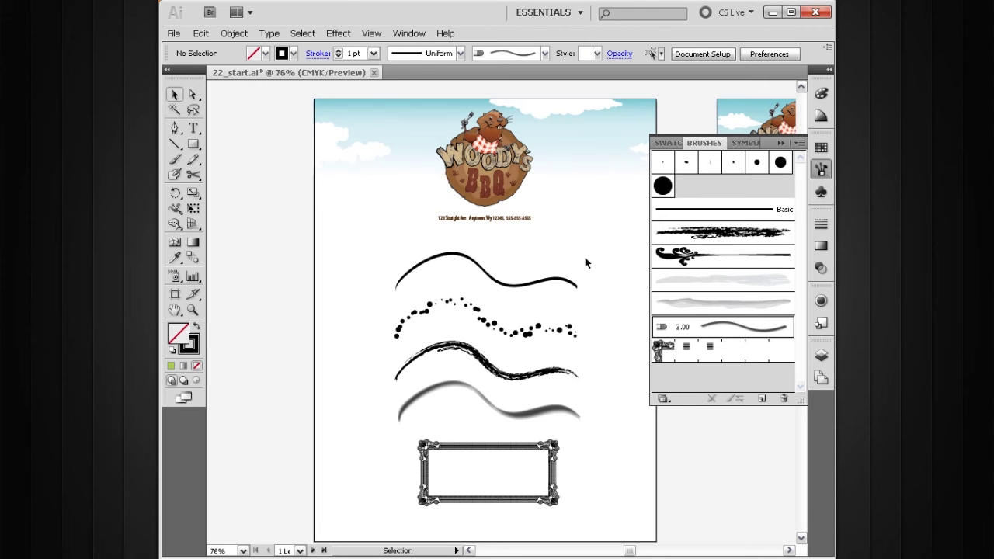
pyautogui.hotkey('ctrl', 'space')
pyautogui.moveTo(610, 194)
pyautogui.mouseDown()
pyautogui.moveTo(517, 384)
pyautogui.moveTo(382, 525)
pyautogui.mouseUp()
pyautogui.moveTo(508, 330); pyautogui.dragTo(496, 327)
pyautogui.moveTo(574, 146); pyautogui.dragTo(522, 208)
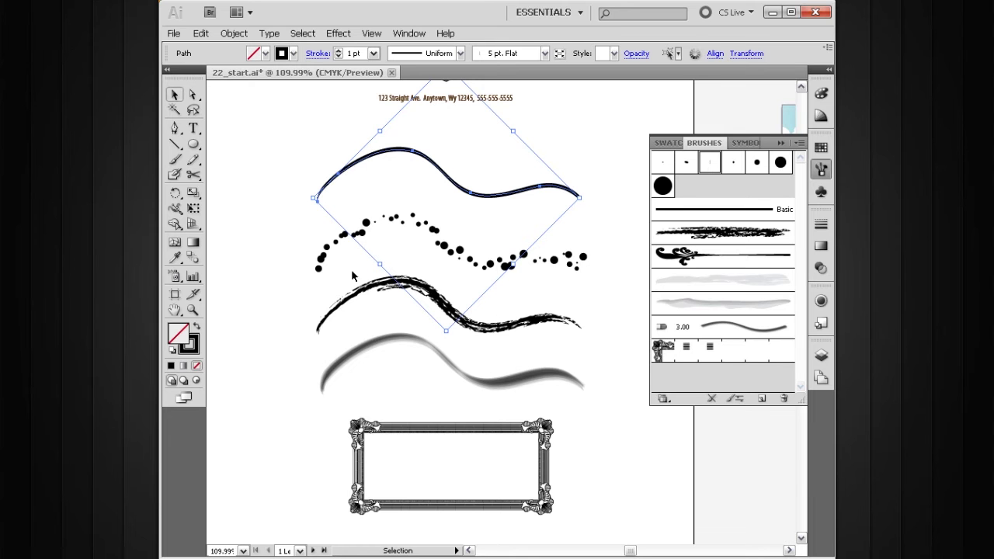
pyautogui.click(316, 255)
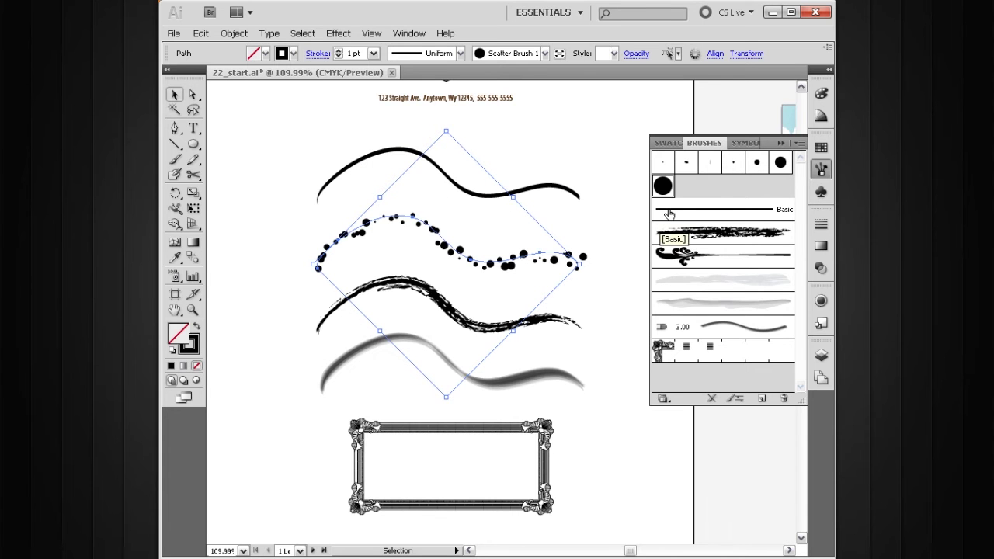
# Try the Basic brush on the top curve and restore its 5 pt. Flat brush.
pyautogui.click(569, 188)
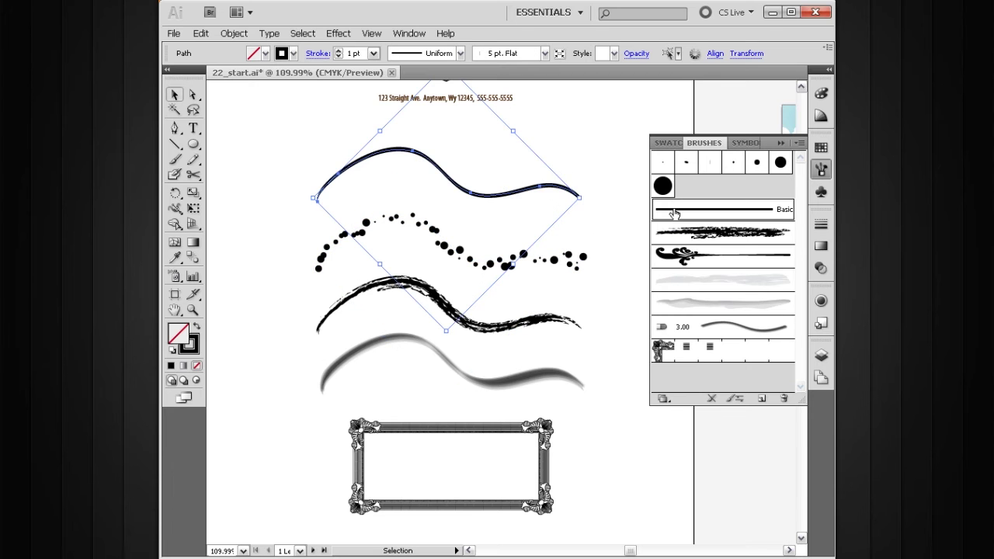
pyautogui.click(674, 211)
pyautogui.click(543, 225)
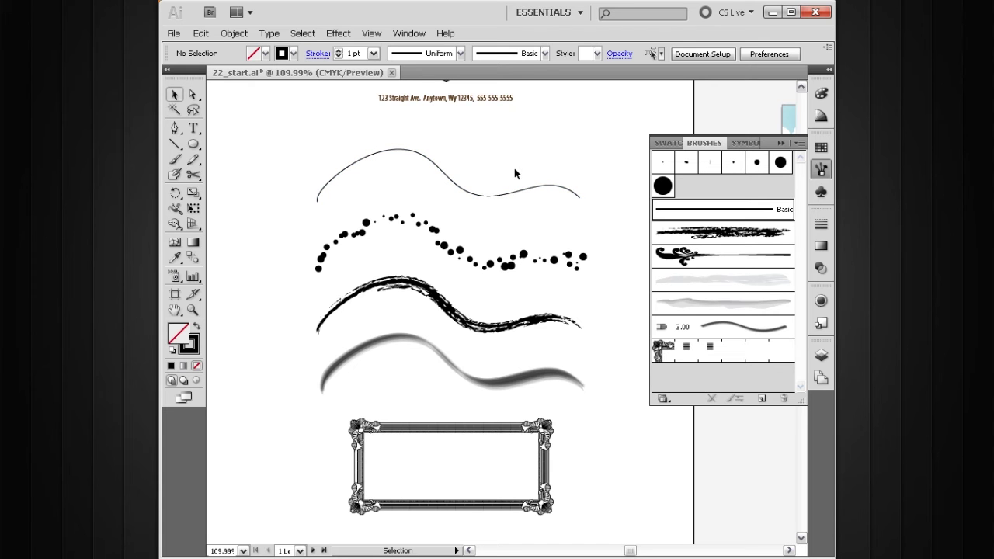
pyautogui.click(542, 187)
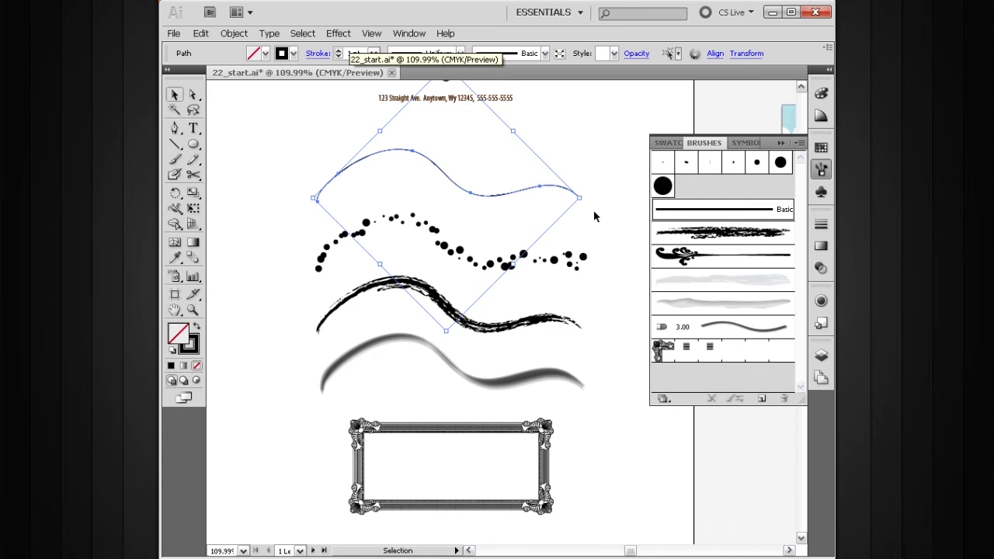
pyautogui.click(710, 162)
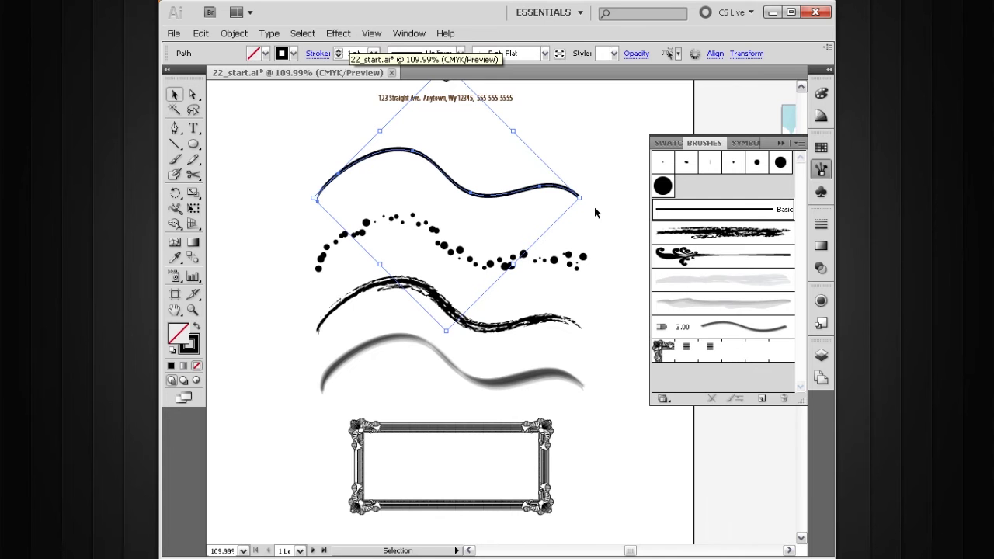
# Try removing the brush stroke from the top curve and undo the removal.
pyautogui.click(710, 399)
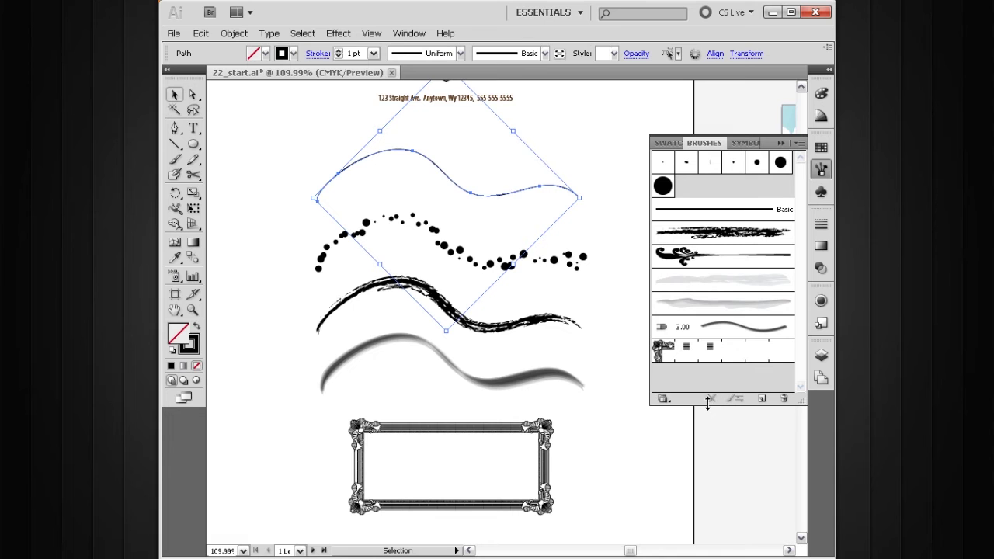
pyautogui.click(606, 284)
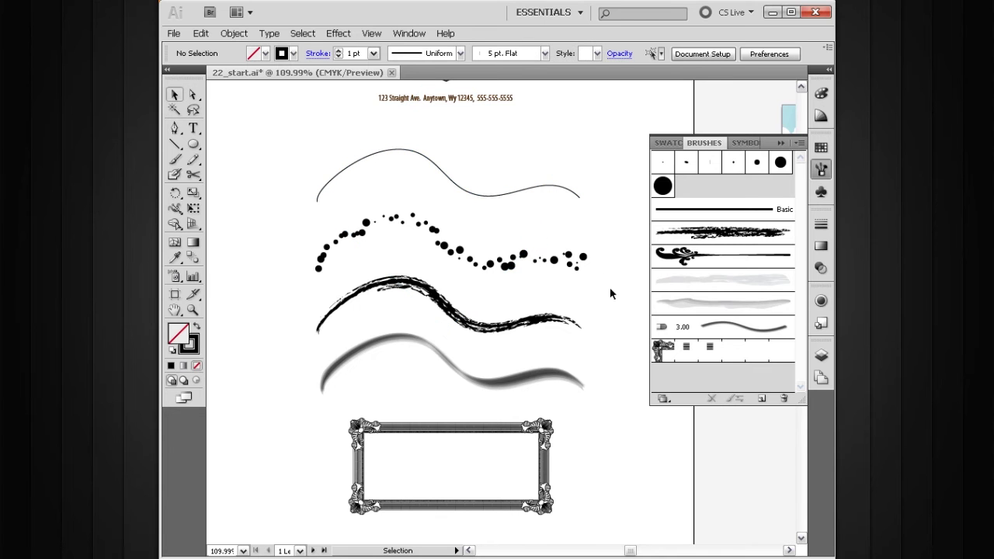
pyautogui.hotkey('ctrl', 'z')
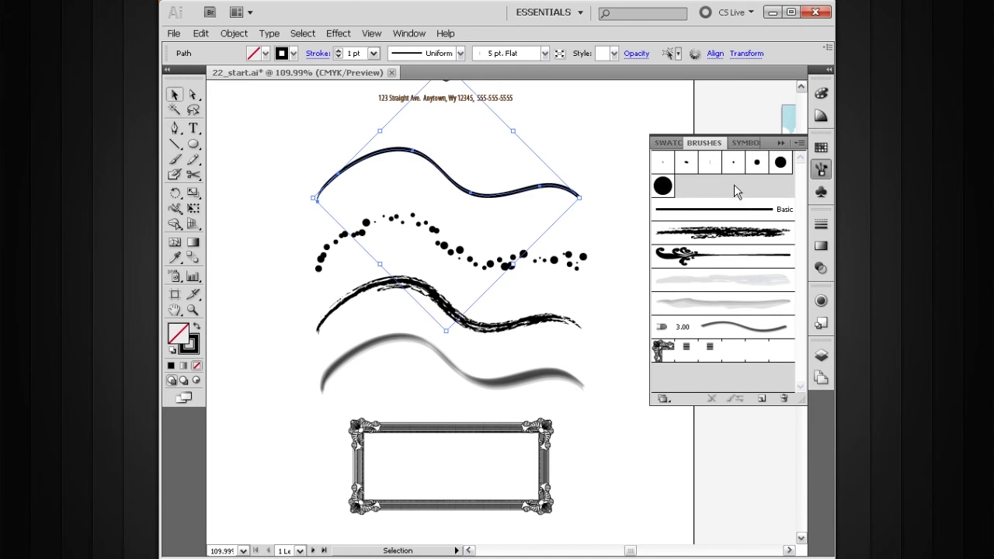
pyautogui.click(799, 143)
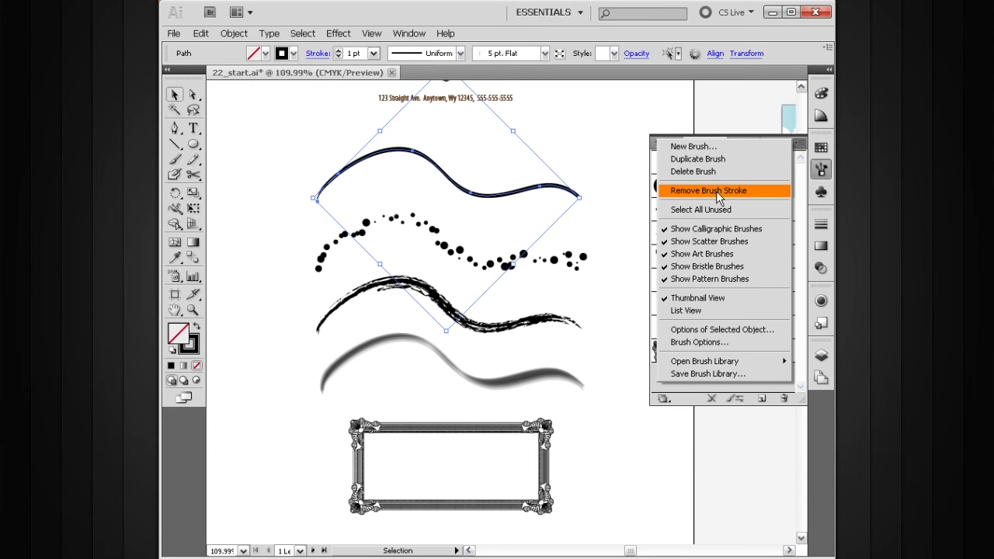
pyautogui.click(609, 161)
pyautogui.click(617, 189)
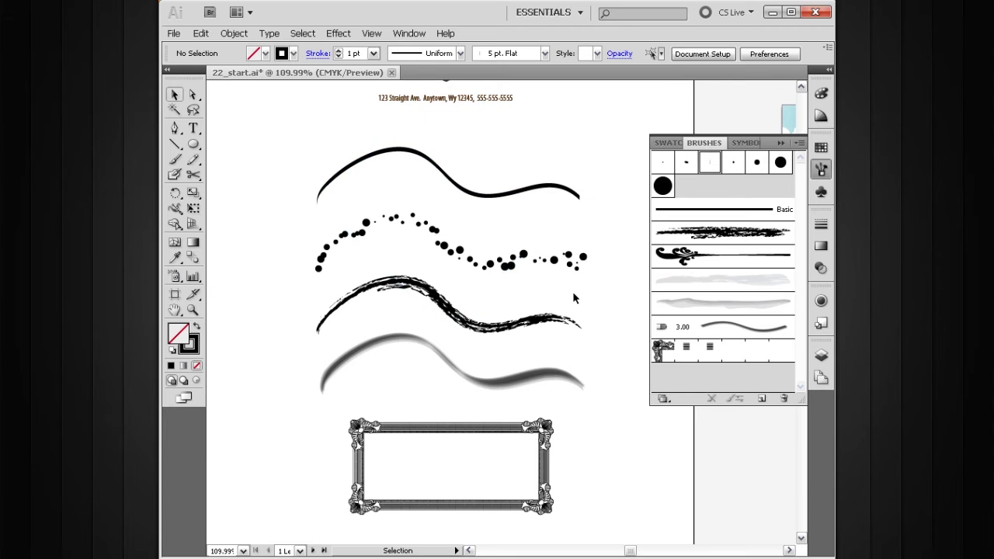
# Try the Floral Stem, Light Wash - Thin copy and Watercolor - Blend copy brushes on the third curve, and restore Chalk - Scribble.
pyautogui.click(544, 328)
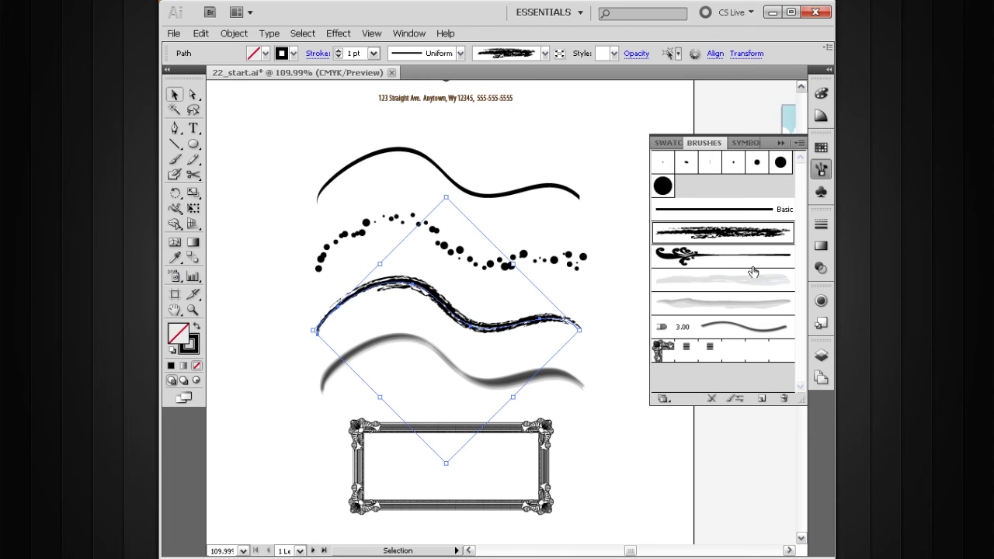
pyautogui.click(695, 259)
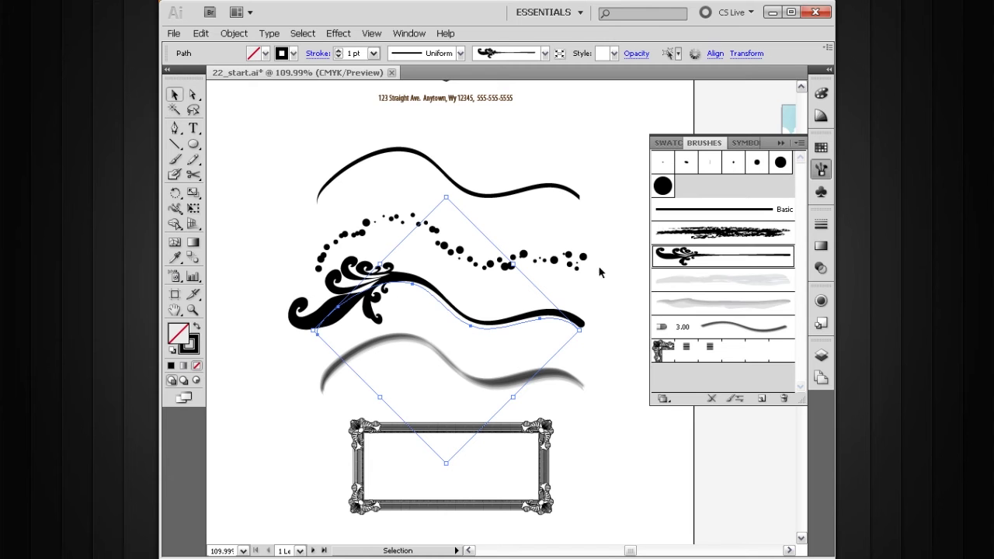
pyautogui.click(671, 284)
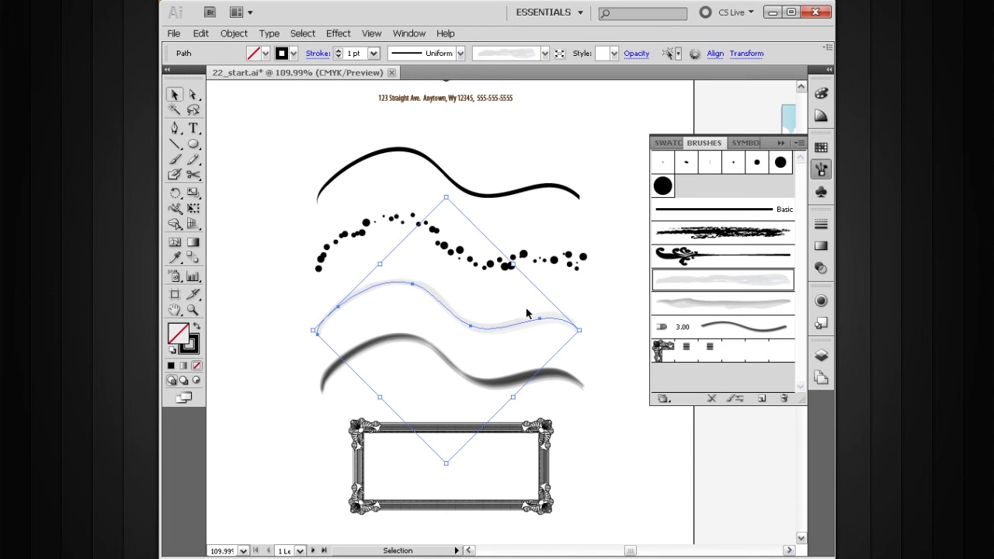
pyautogui.click(677, 305)
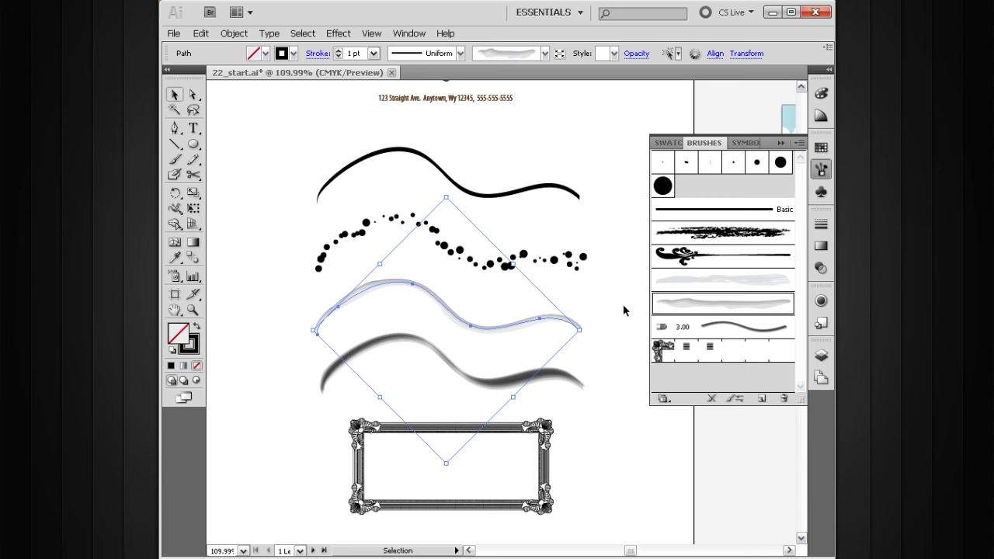
pyautogui.click(675, 237)
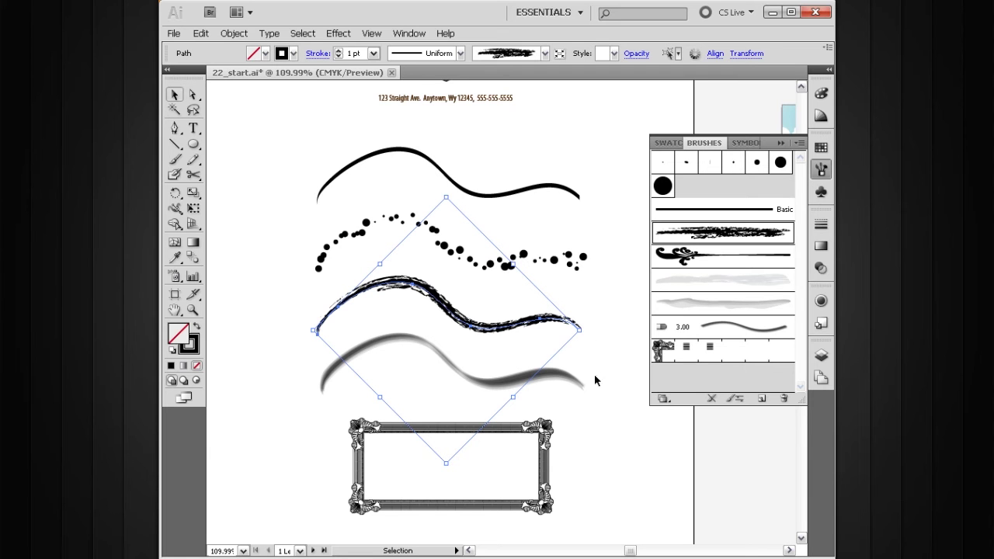
# Examine the Filbert bristle brush stroke on the fourth curve close up.
pyautogui.click(503, 386)
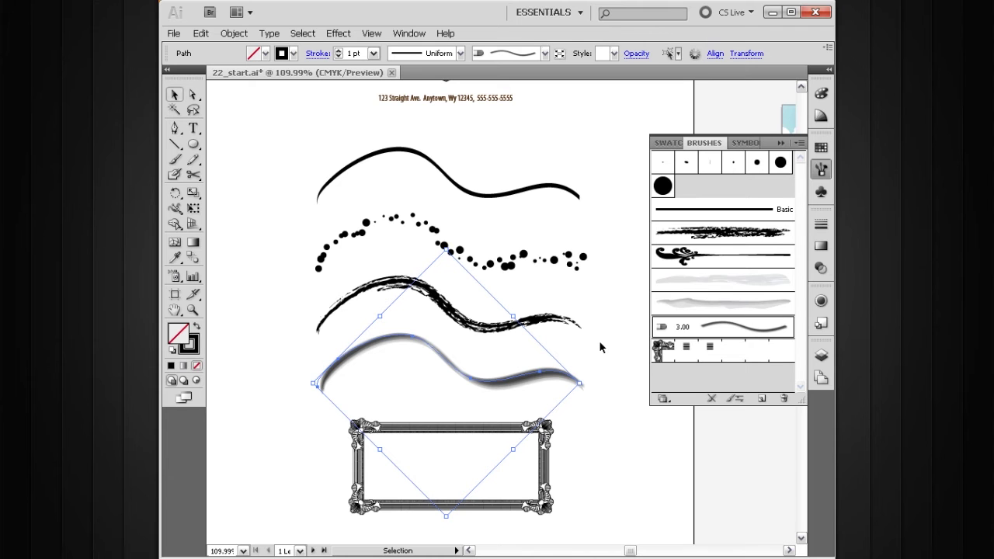
pyautogui.hotkey('ctrl', 'space')
pyautogui.moveTo(595, 307)
pyautogui.mouseDown()
pyautogui.moveTo(447, 403)
pyautogui.moveTo(403, 383)
pyautogui.mouseUp()
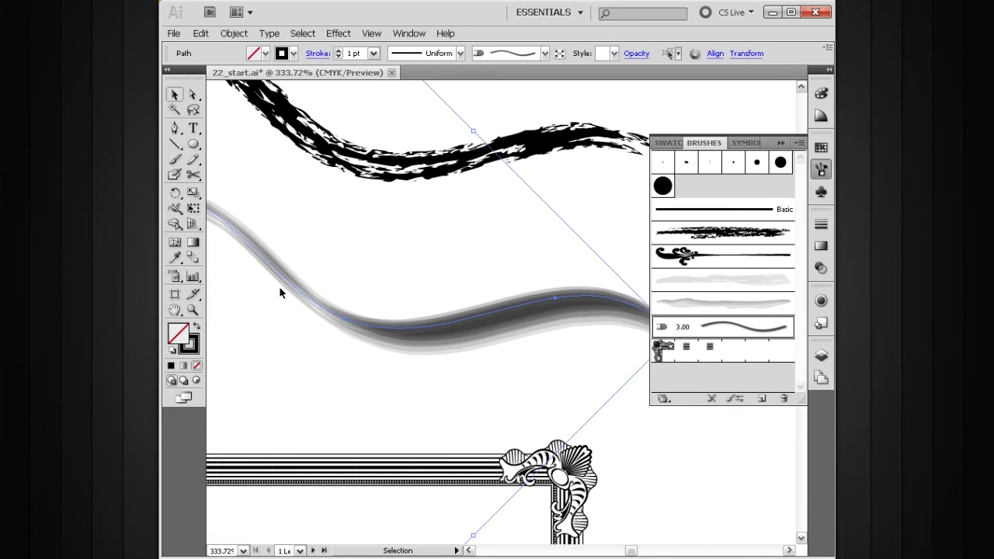
pyautogui.moveTo(394, 393); pyautogui.dragTo(507, 358)
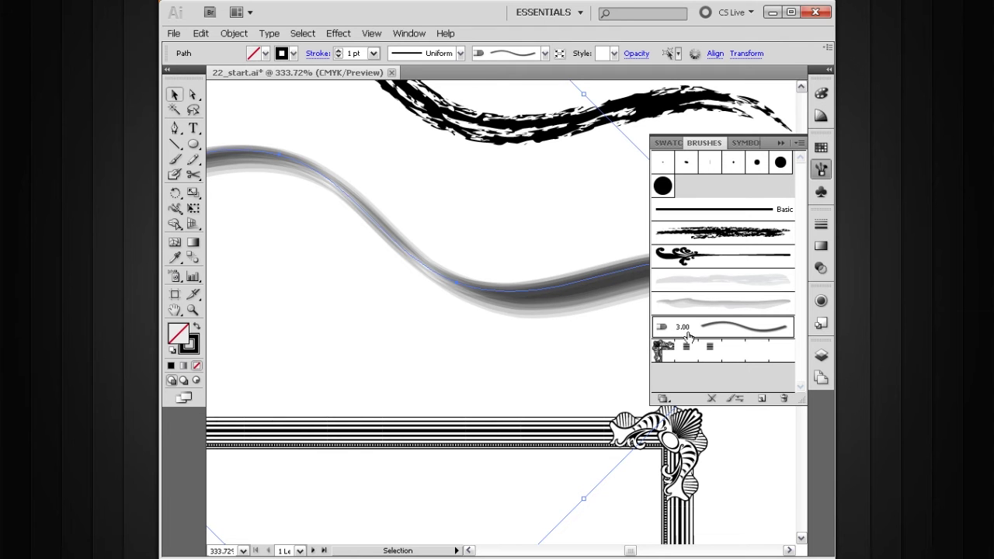
pyautogui.keyDown('ctrl'); pyautogui.keyDown('alt'); pyautogui.click(529, 344); pyautogui.keyUp('alt'); pyautogui.keyUp('ctrl')
pyautogui.keyDown('ctrl'); pyautogui.keyDown('alt'); pyautogui.click(529, 344); pyautogui.keyUp('alt'); pyautogui.keyUp('ctrl')
# Examine the pattern brush on the decorative rectangular frame and review its stroke options without changing them.
pyautogui.moveTo(397, 286)
pyautogui.mouseDown()
pyautogui.moveTo(475, 348)
pyautogui.moveTo(480, 391)
pyautogui.mouseUp()
pyautogui.keyDown('ctrl'); pyautogui.click(475, 342); pyautogui.keyUp('ctrl')
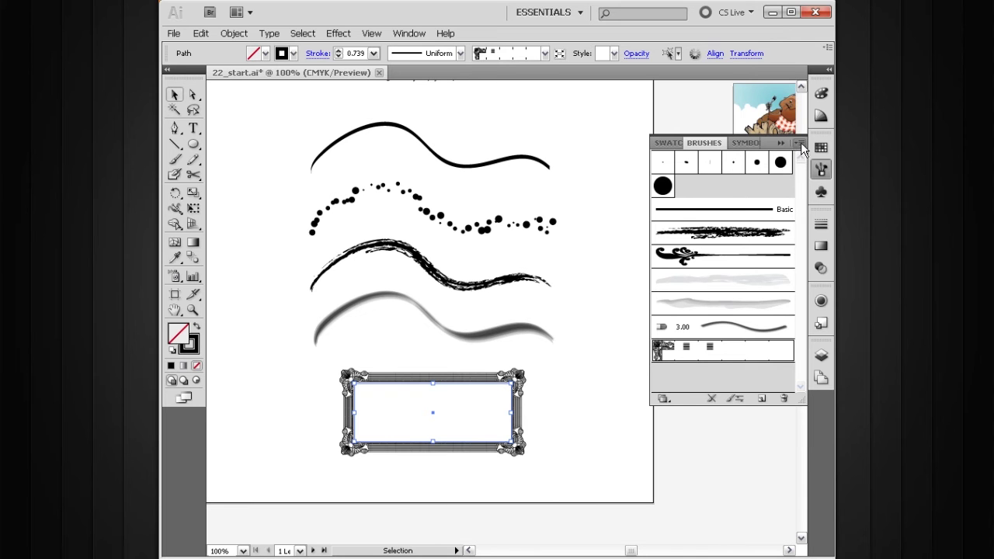
pyautogui.click(618, 214)
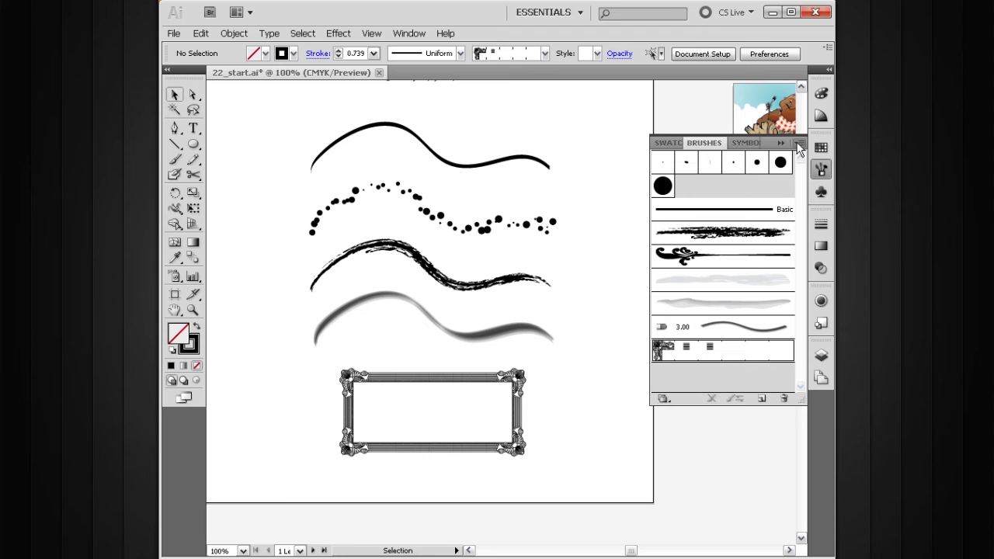
pyautogui.moveTo(551, 394); pyautogui.dragTo(489, 443)
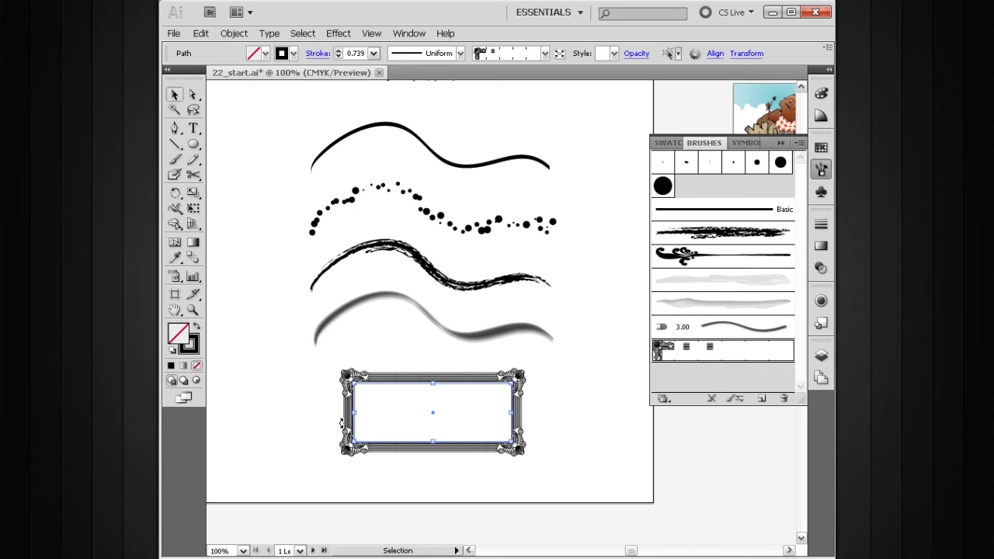
pyautogui.click(734, 398)
pyautogui.moveTo(580, 61); pyautogui.dragTo(514, 100)
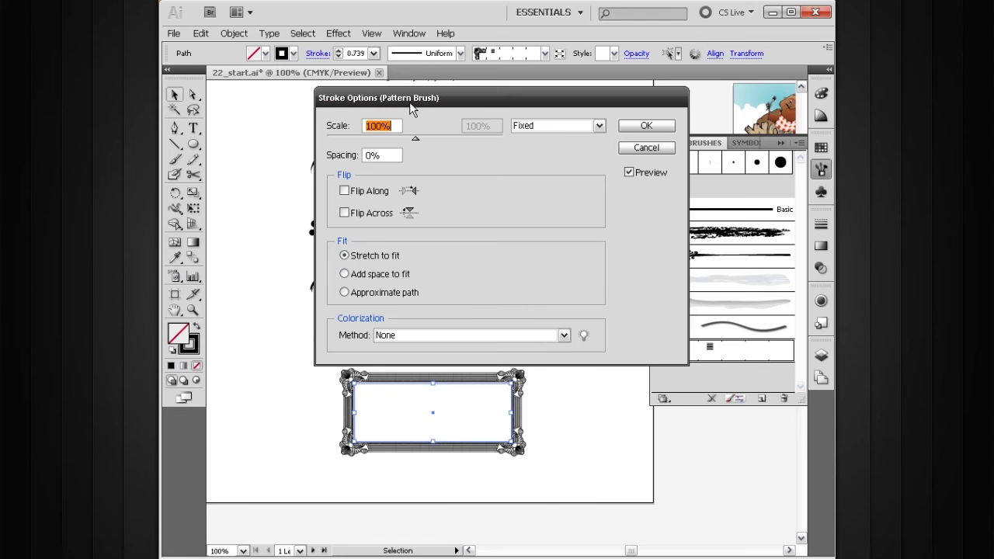
pyautogui.moveTo(485, 98)
pyautogui.mouseDown()
pyautogui.moveTo(477, 130)
pyautogui.moveTo(455, 126)
pyautogui.mouseUp()
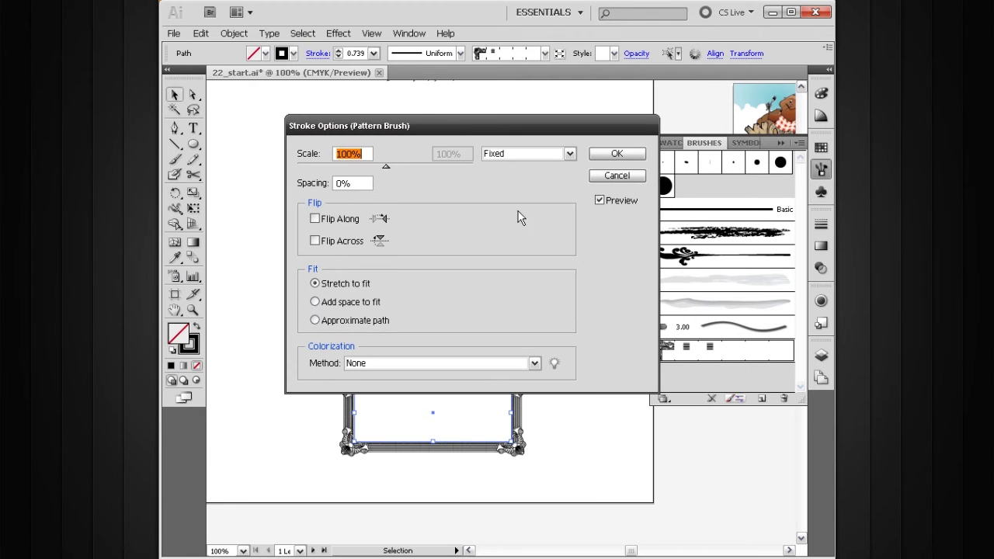
pyautogui.click(607, 177)
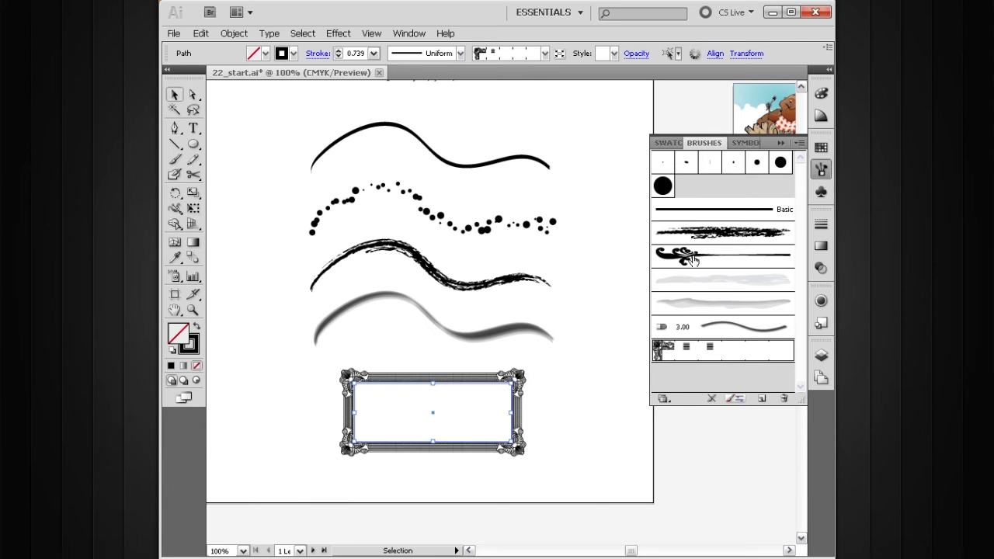
pyautogui.click(598, 228)
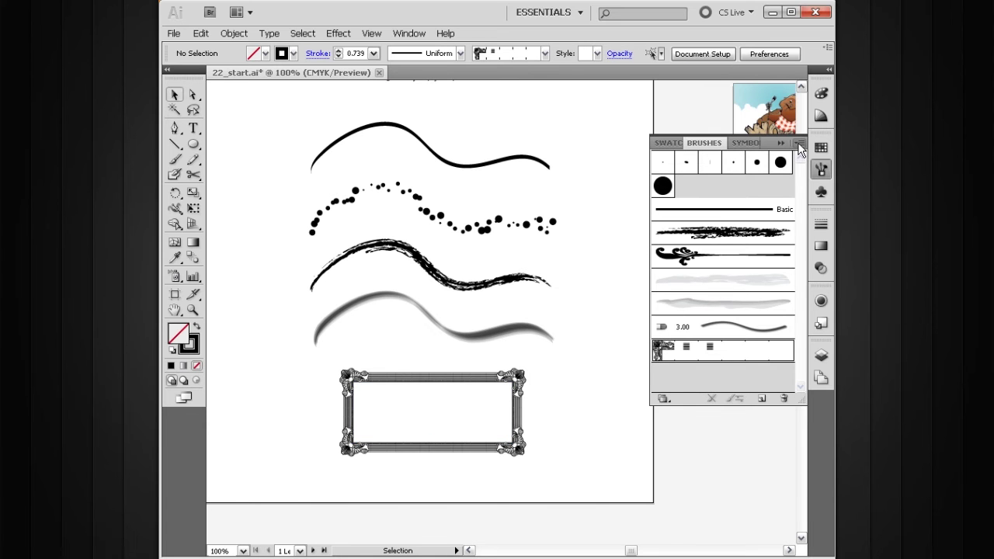
# Select all unused brushes in the document's brush collection and clear that selection.
pyautogui.click(799, 146)
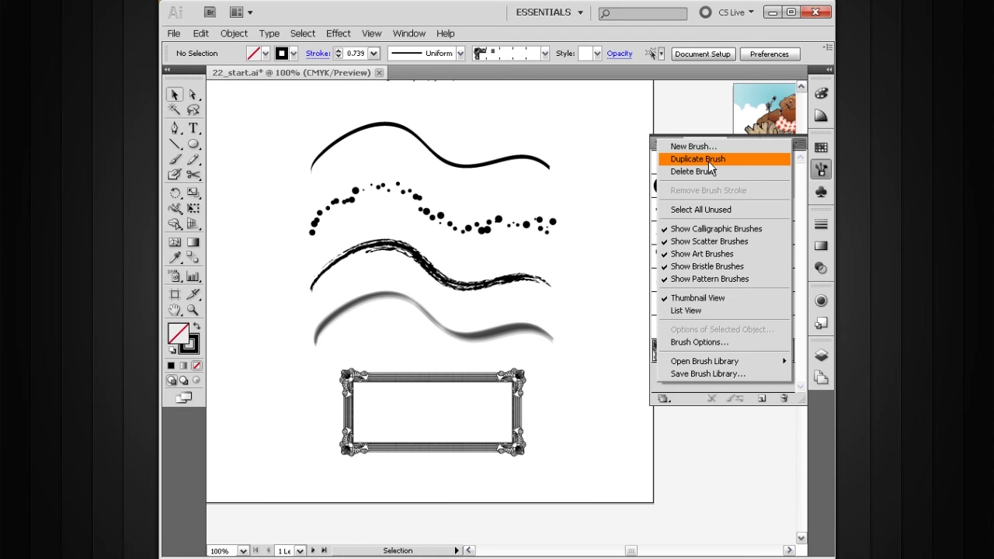
pyautogui.click(623, 159)
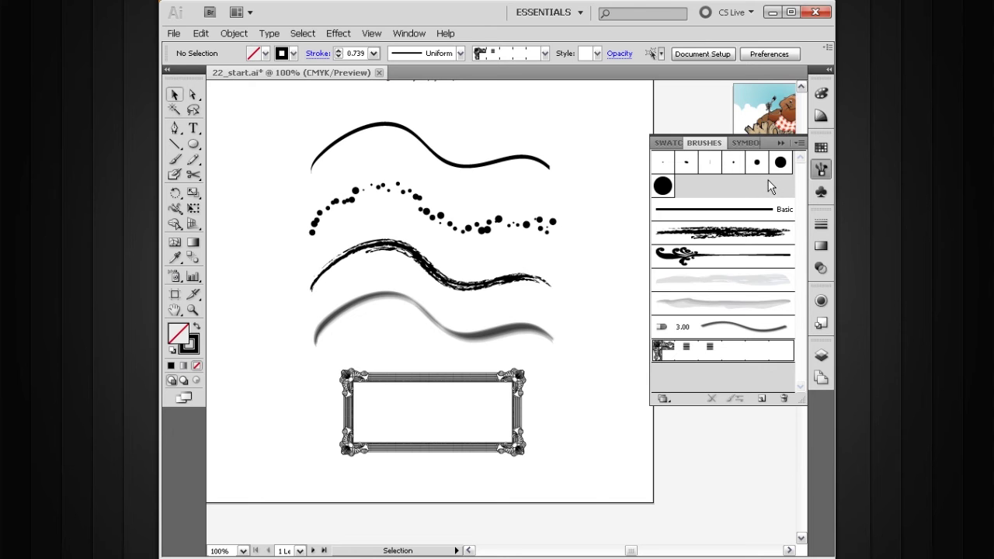
pyautogui.click(799, 144)
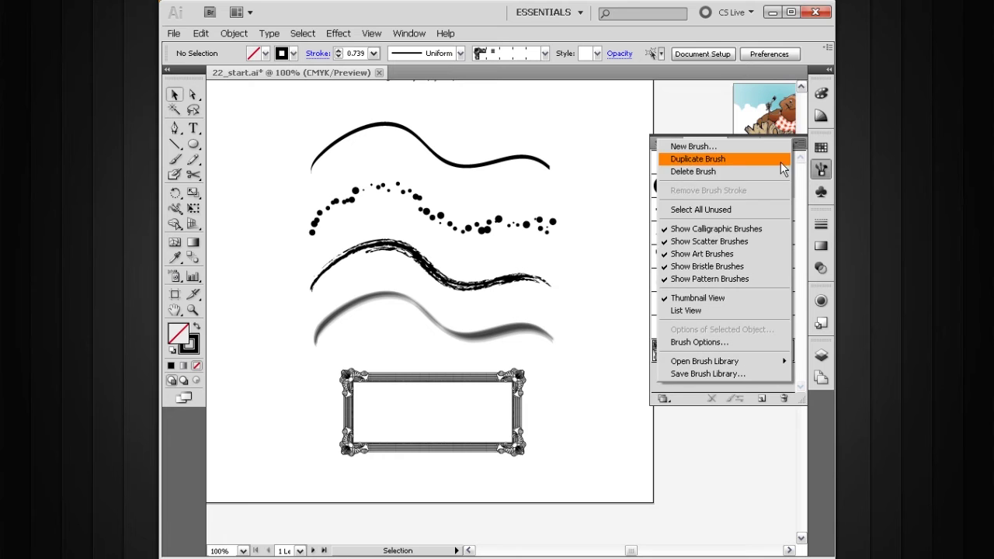
pyautogui.click(731, 210)
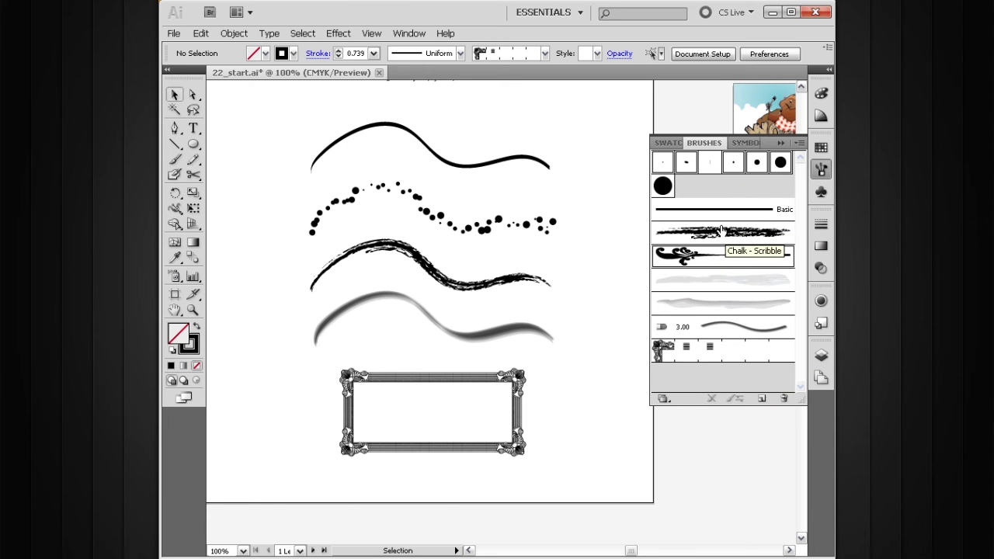
pyautogui.click(757, 190)
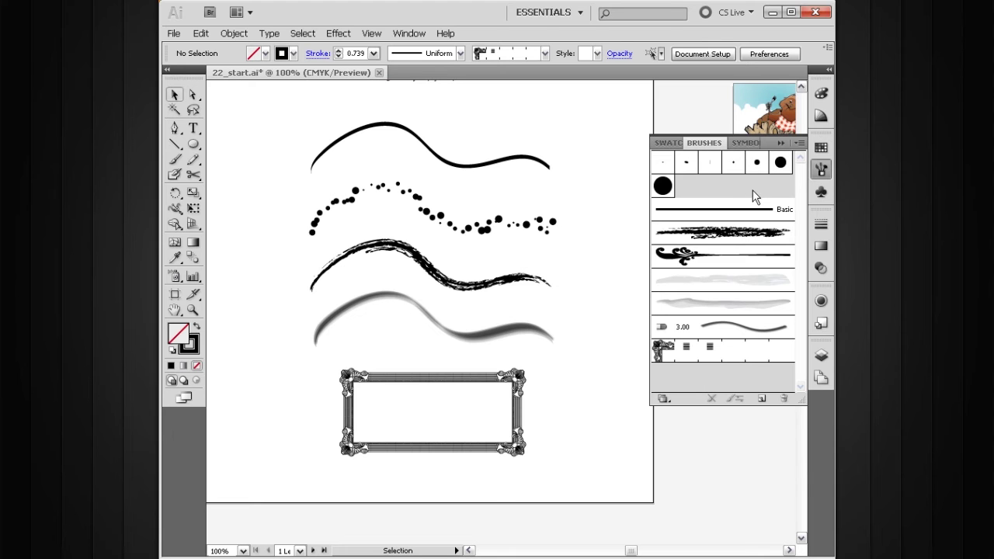
# Display the document's brushes as a named list and return them to thumbnail view.
pyautogui.click(799, 143)
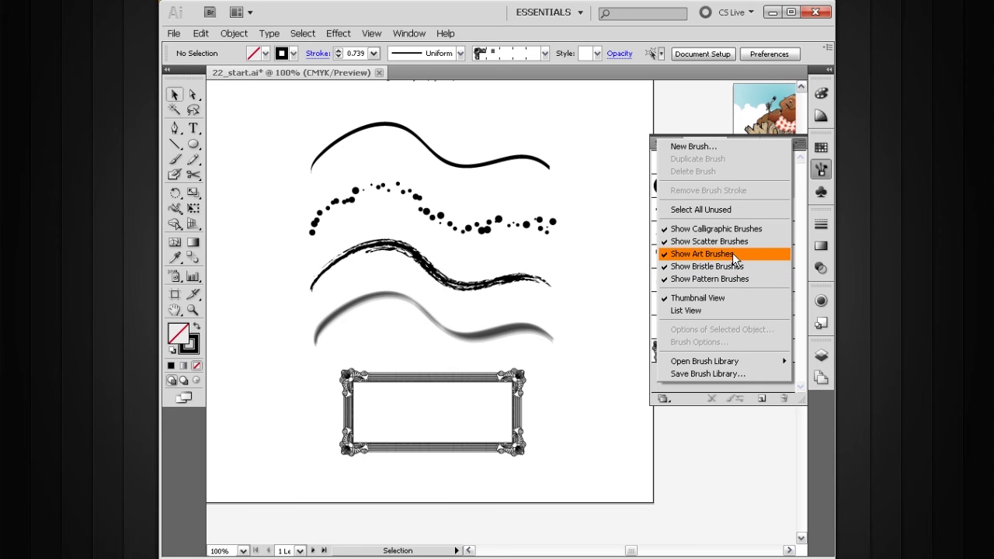
pyautogui.click(704, 309)
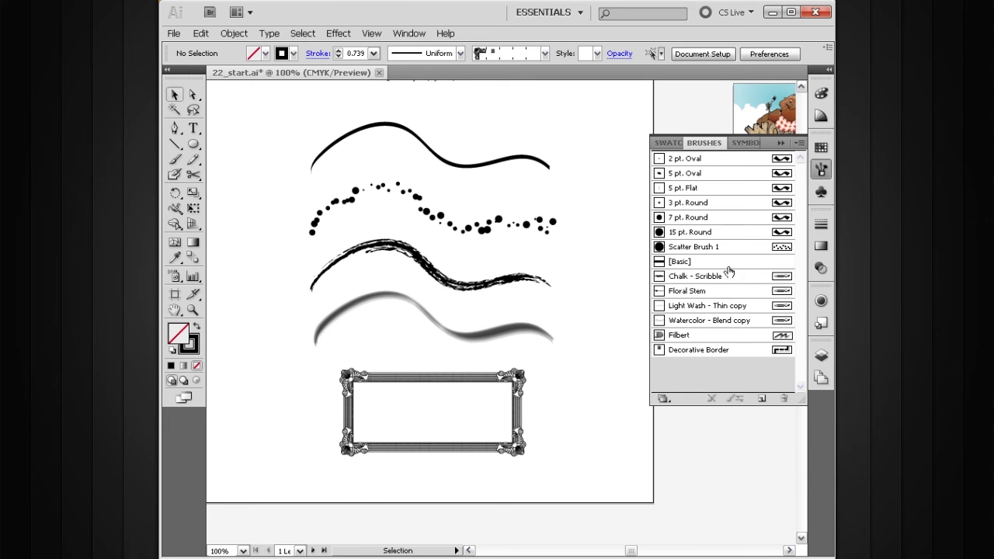
pyautogui.click(799, 145)
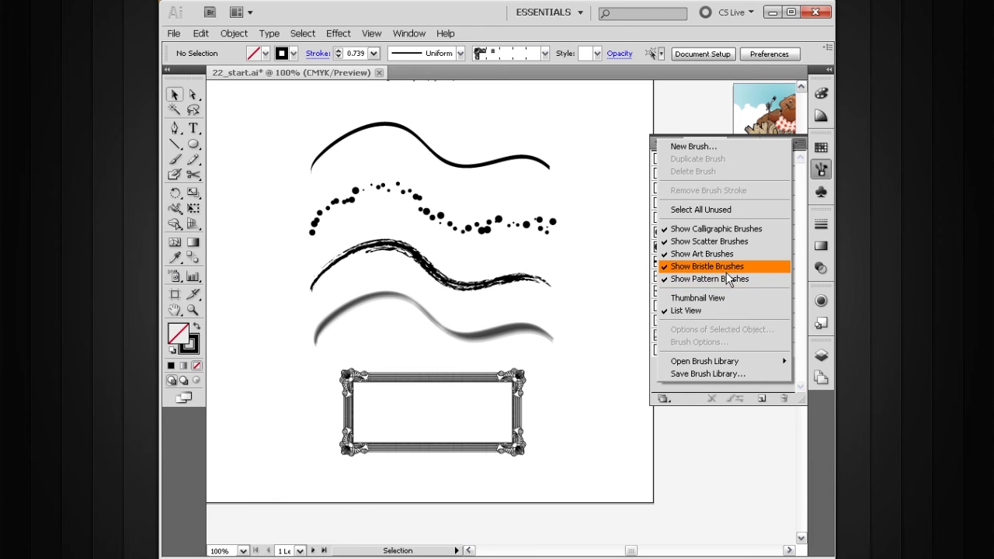
pyautogui.click(686, 298)
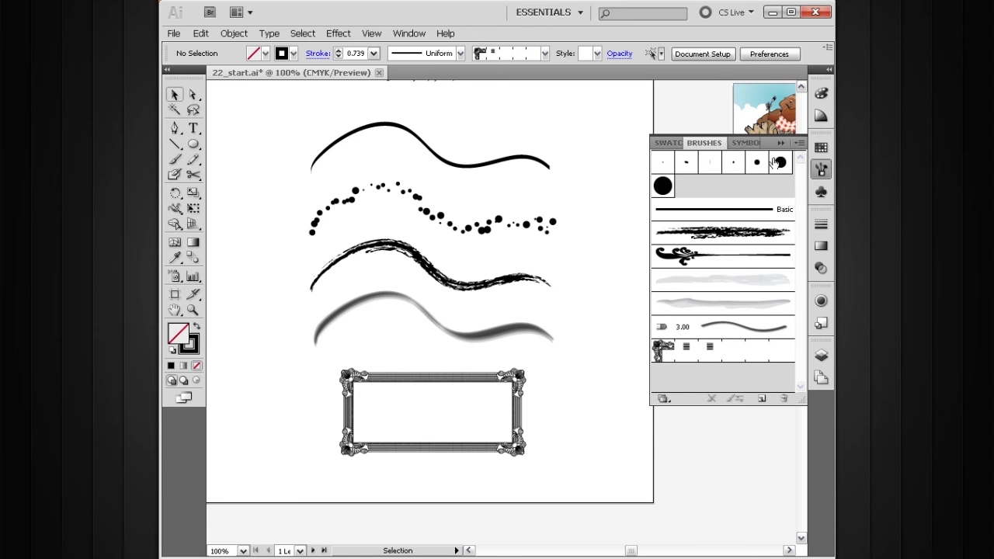
# Review the dialog for saving the brushes as a library and leave it without saving.
pyautogui.click(798, 145)
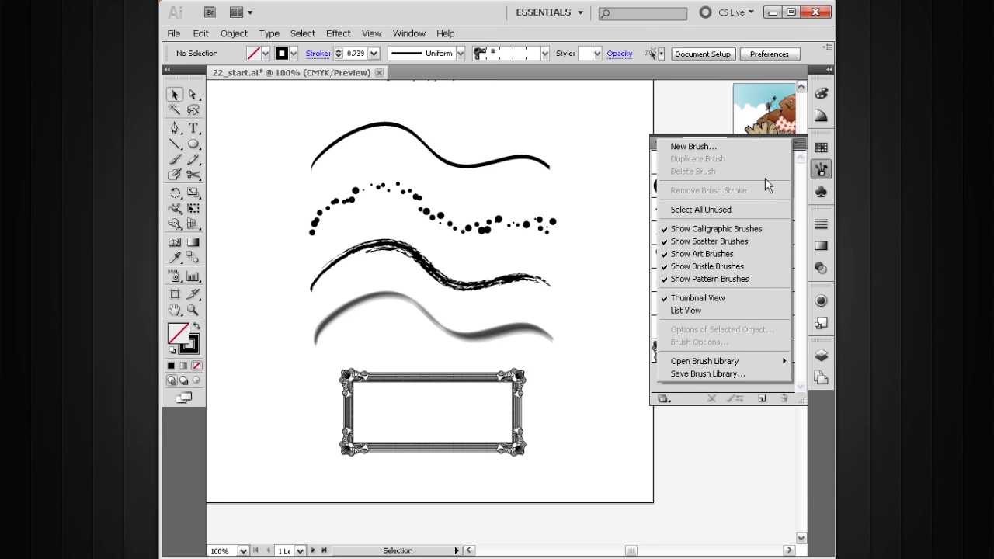
pyautogui.click(704, 376)
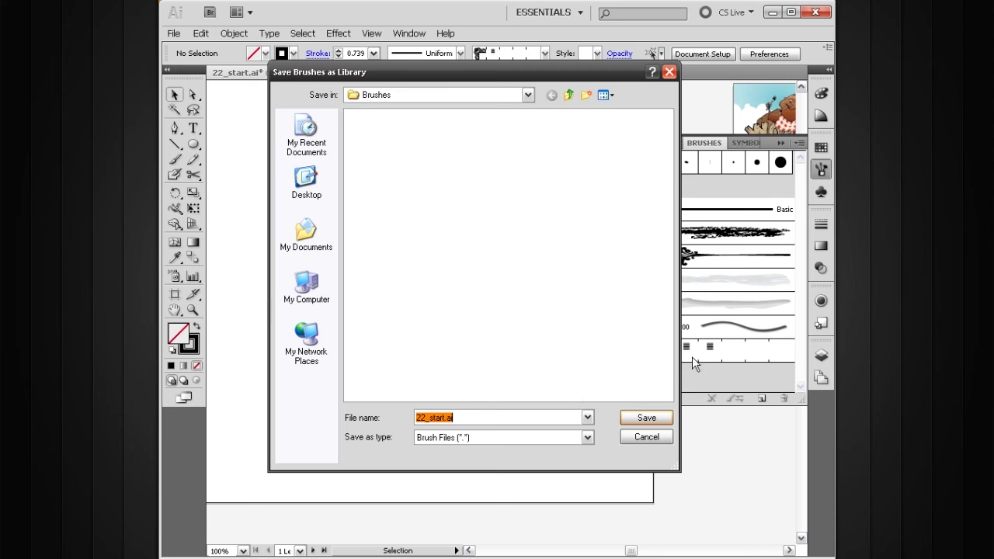
pyautogui.click(633, 441)
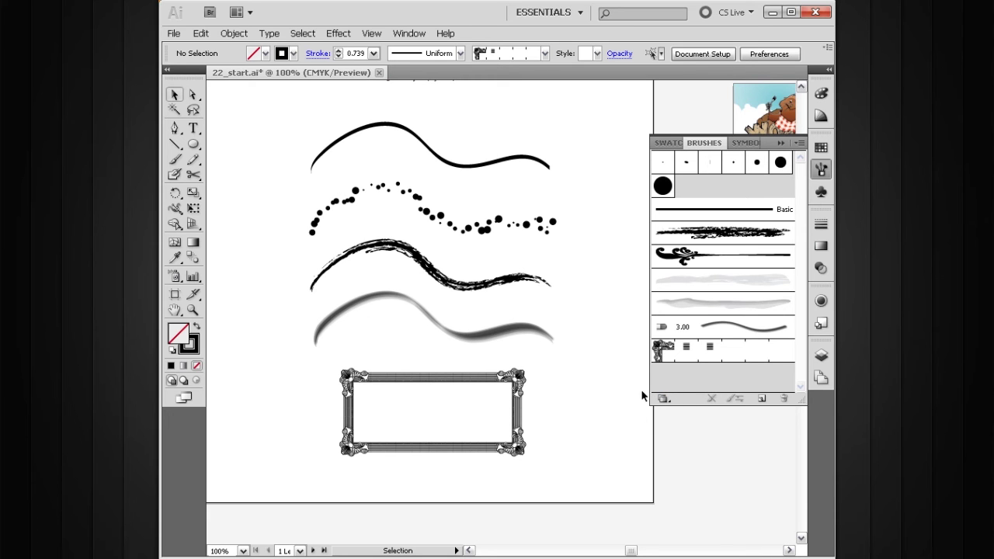
# Look through the categories of built-in brush libraries without opening any.
pyautogui.click(663, 399)
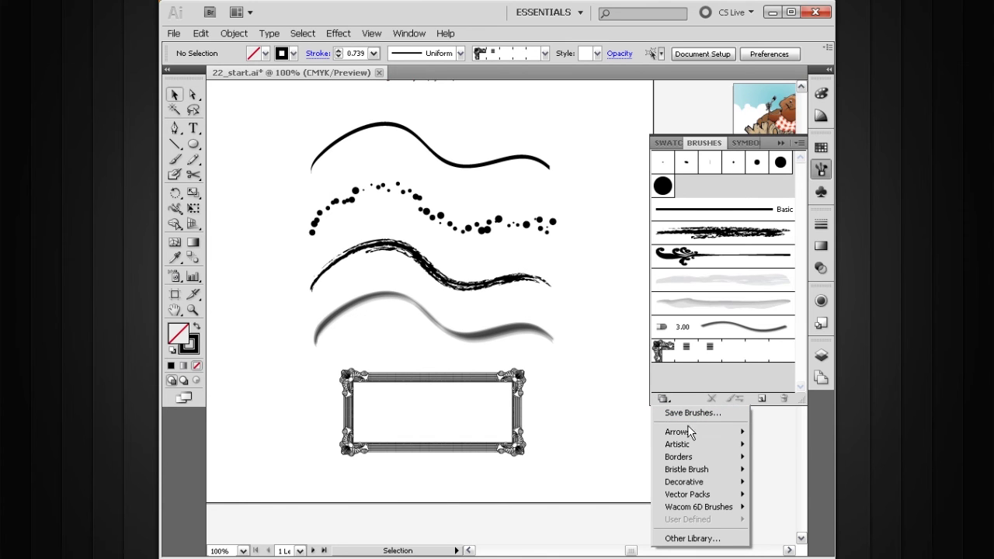
pyautogui.moveTo(687, 431)
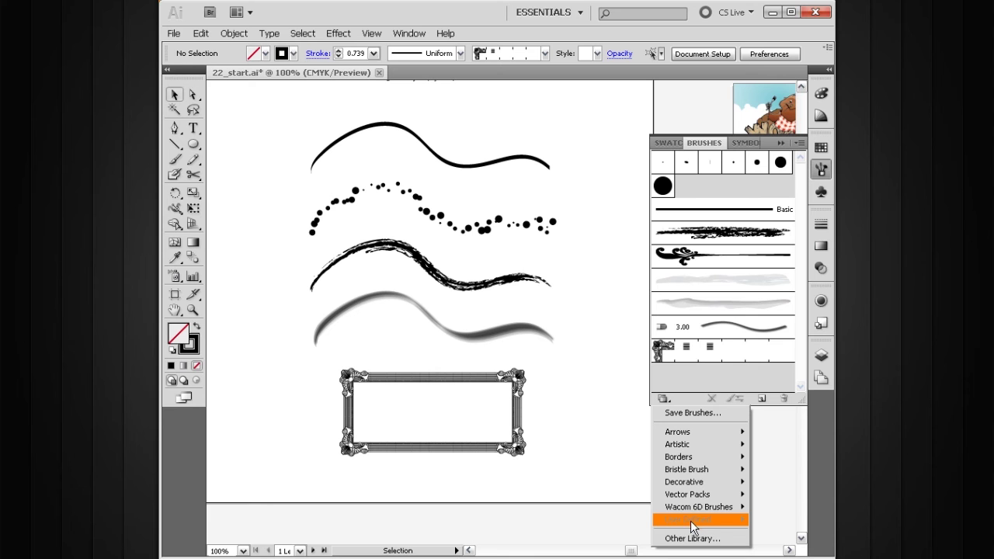
pyautogui.click(611, 370)
pyautogui.moveTo(496, 306)
pyautogui.mouseDown()
pyautogui.moveTo(510, 349)
pyautogui.moveTo(505, 328)
pyautogui.mouseUp()
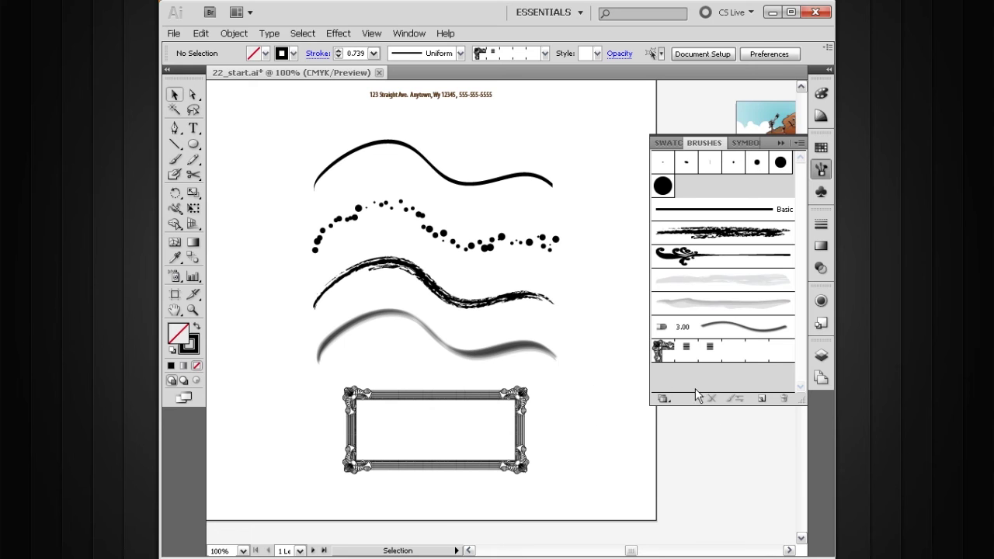
# Start a new calligraphic brush and shape its tip to 66% roundness at a 24° angle.
pyautogui.click(763, 401)
pyautogui.moveTo(541, 212); pyautogui.dragTo(509, 198)
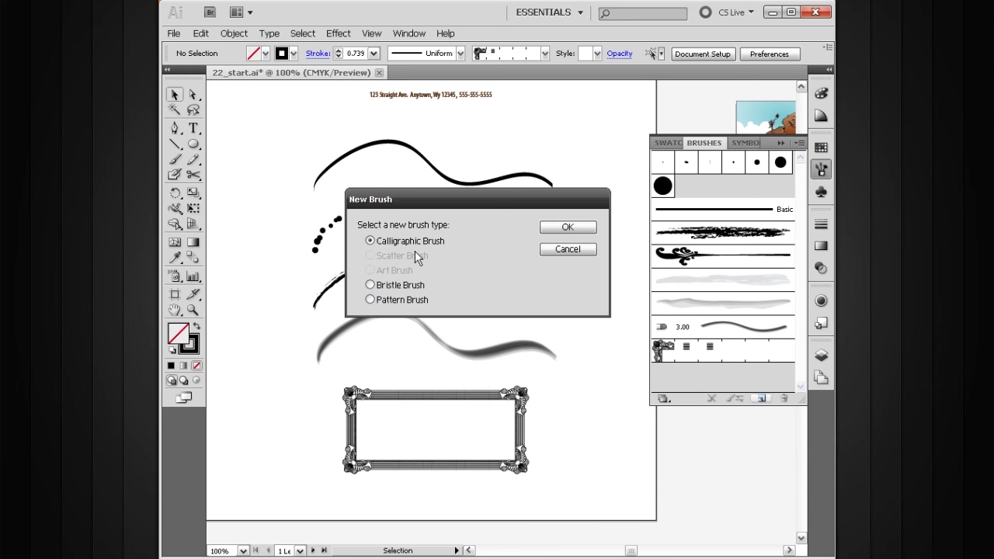
pyautogui.click(567, 227)
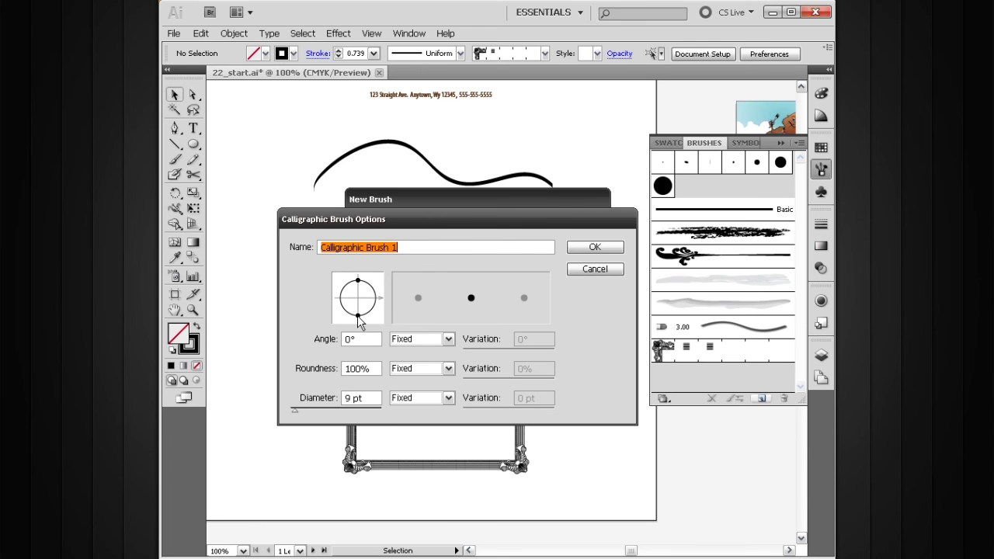
pyautogui.moveTo(357, 321); pyautogui.dragTo(358, 311)
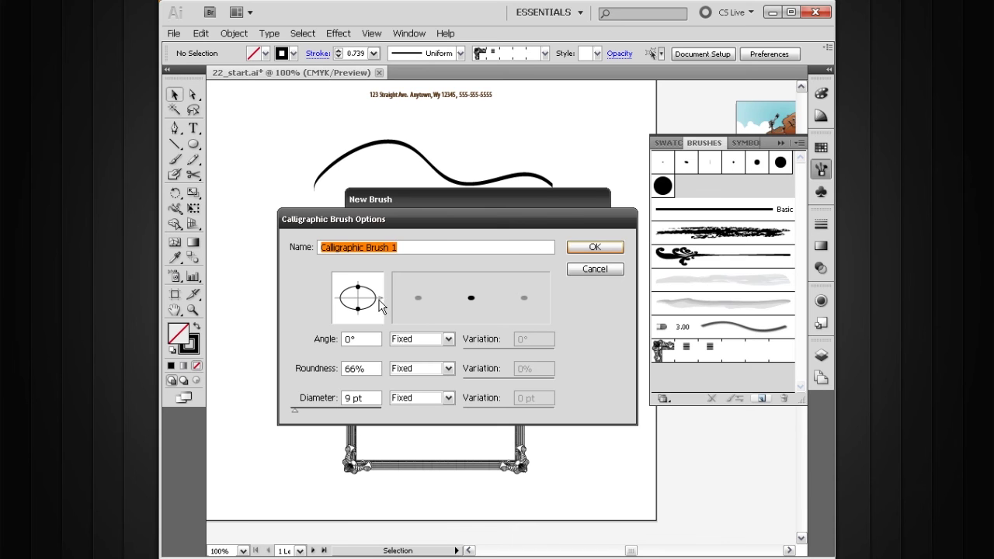
pyautogui.moveTo(379, 299)
pyautogui.mouseDown()
pyautogui.moveTo(373, 282)
pyautogui.moveTo(378, 302)
pyautogui.moveTo(376, 291)
pyautogui.mouseUp()
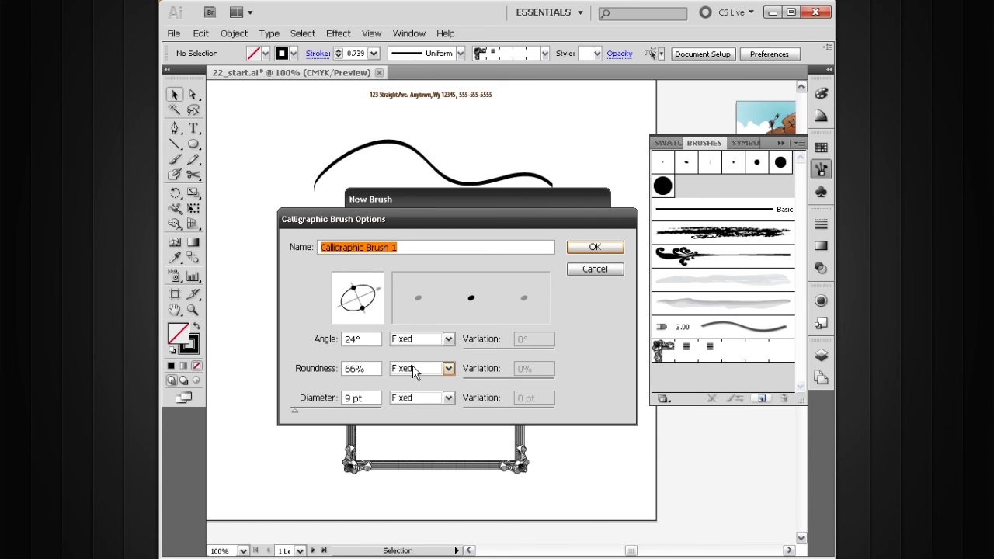
# Set the calligraphic brush's diameter to respond to Pressure, try different variation amounts, and discard the brush.
pyautogui.click(434, 401)
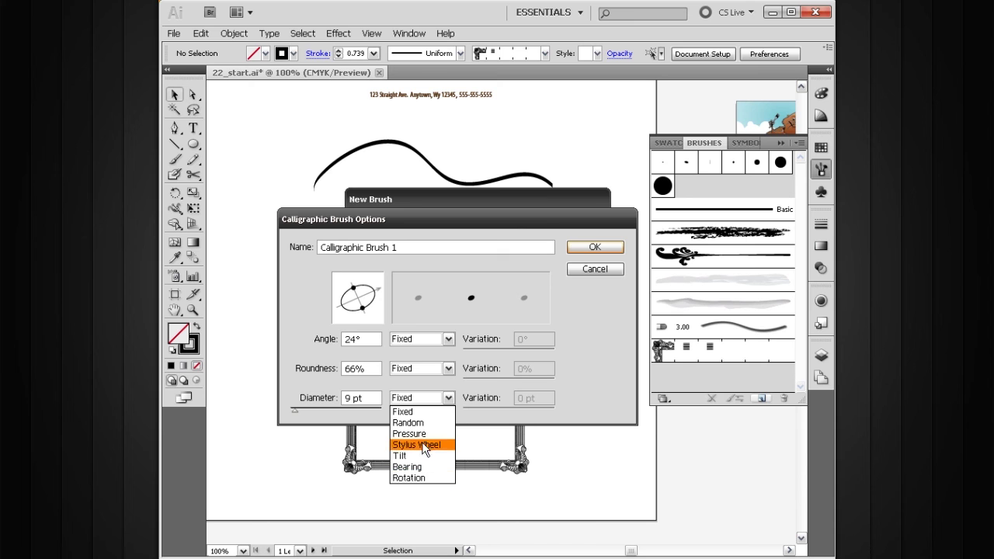
pyautogui.click(411, 433)
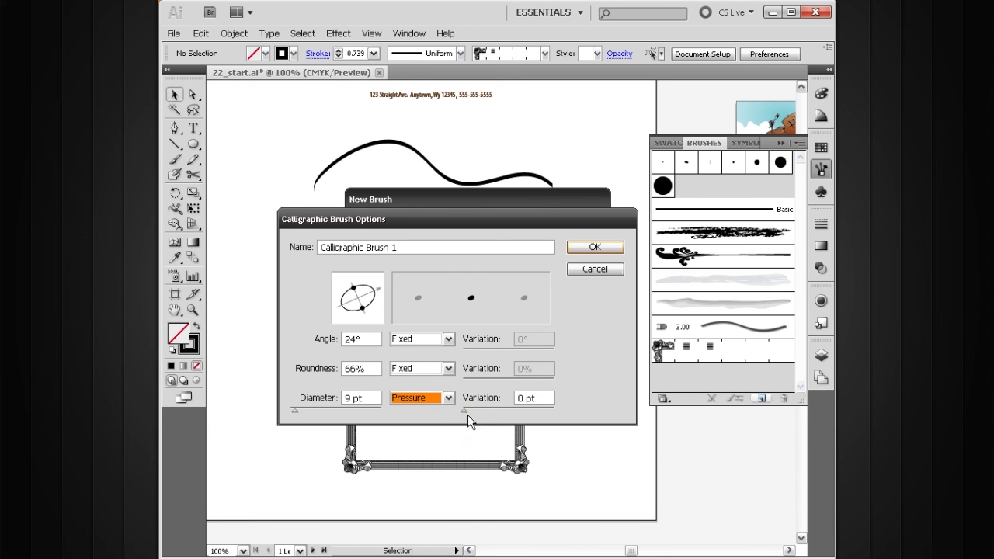
pyautogui.moveTo(464, 412); pyautogui.dragTo(493, 411)
pyautogui.moveTo(528, 413); pyautogui.dragTo(475, 413)
pyautogui.click(586, 270)
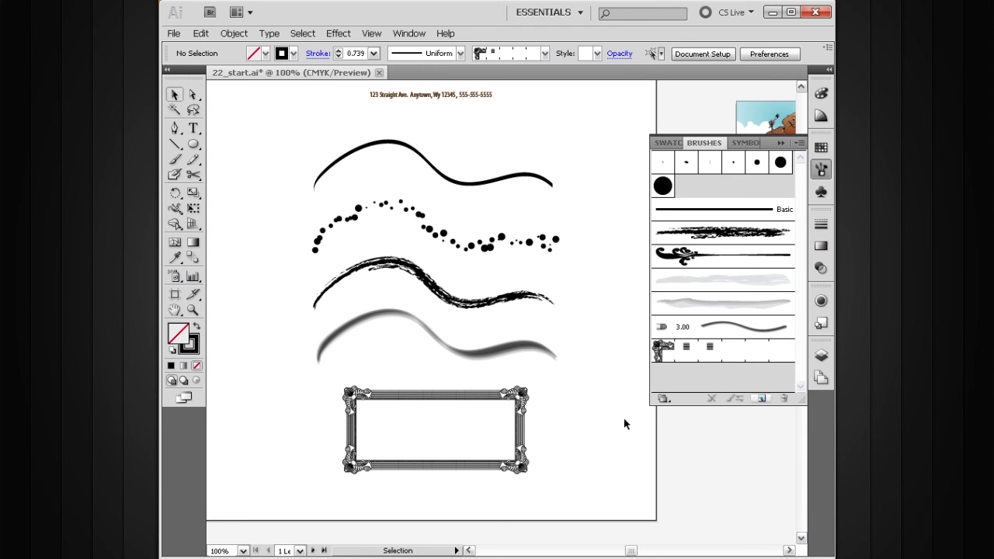
# Start a new bristle brush and review the available brush shapes, keeping Round Point.
pyautogui.moveTo(699, 350)
pyautogui.mouseDown()
pyautogui.moveTo(713, 412)
pyautogui.moveTo(760, 400)
pyautogui.mouseUp()
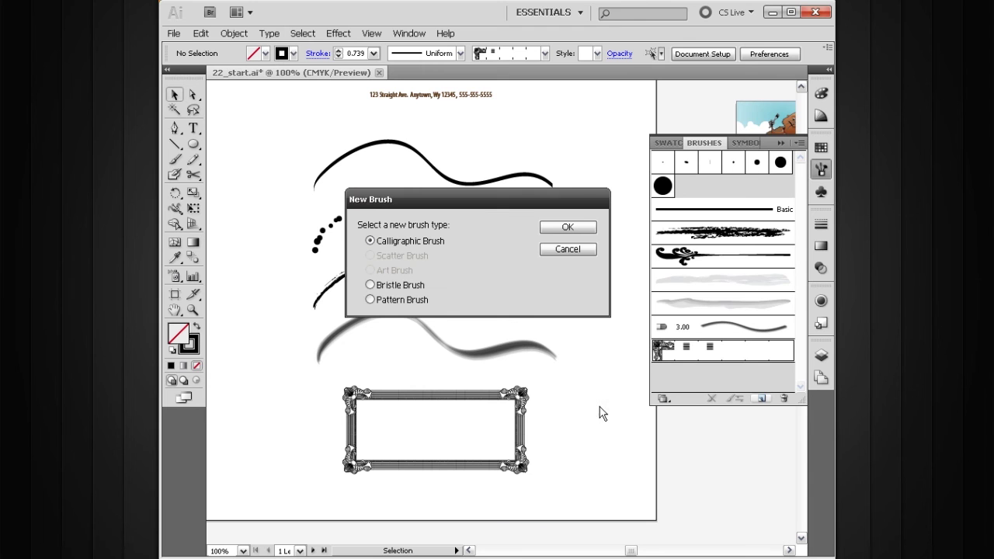
pyautogui.click(380, 288)
pyautogui.moveTo(527, 201); pyautogui.dragTo(519, 213)
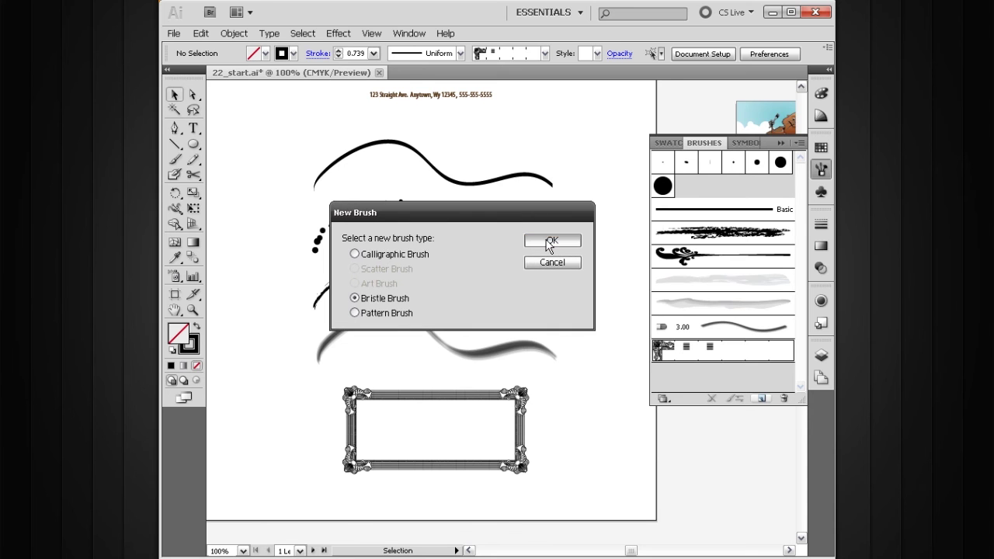
pyautogui.click(550, 241)
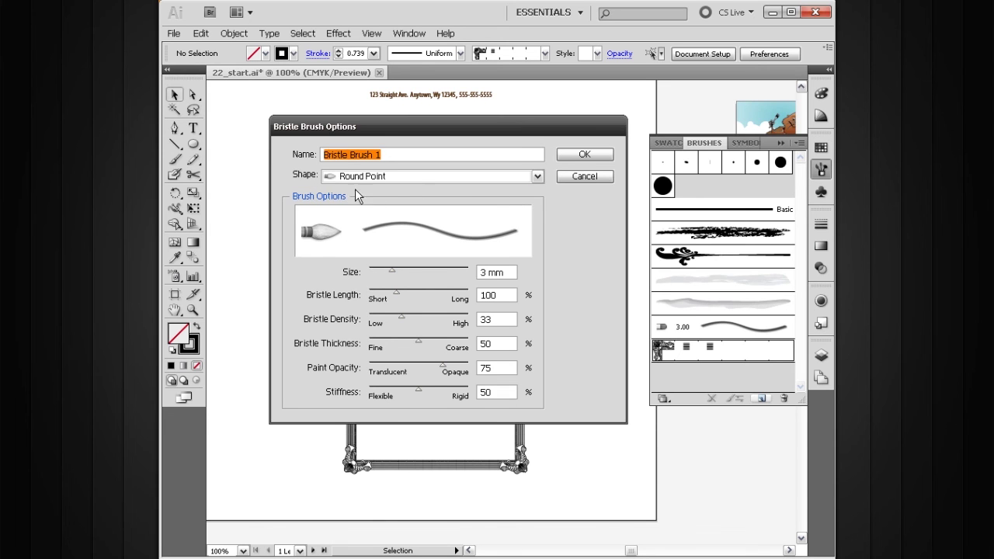
pyautogui.click(480, 177)
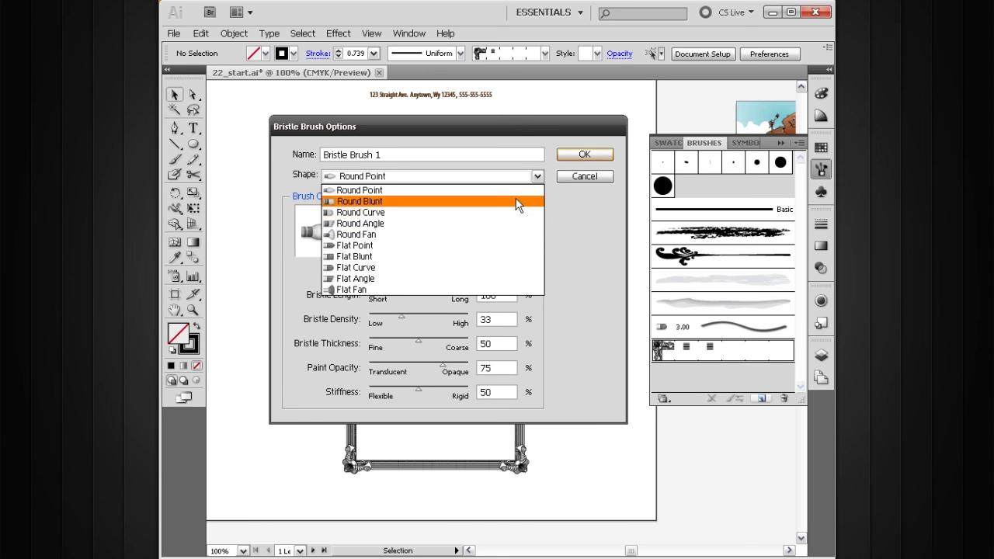
pyautogui.click(556, 226)
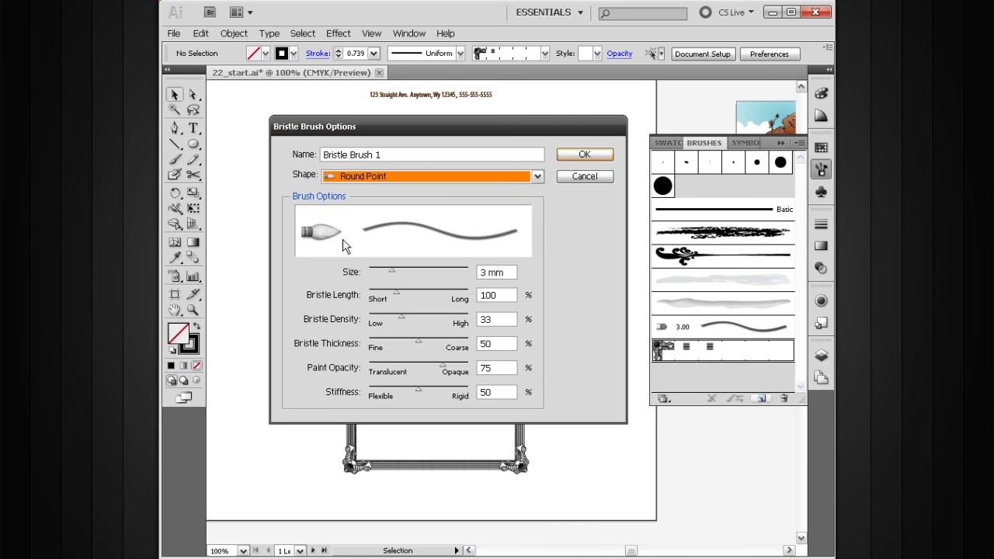
# Try the Round Fan shape at a size of 4.9 mm on the new bristle brush and discard it.
pyautogui.click(440, 177)
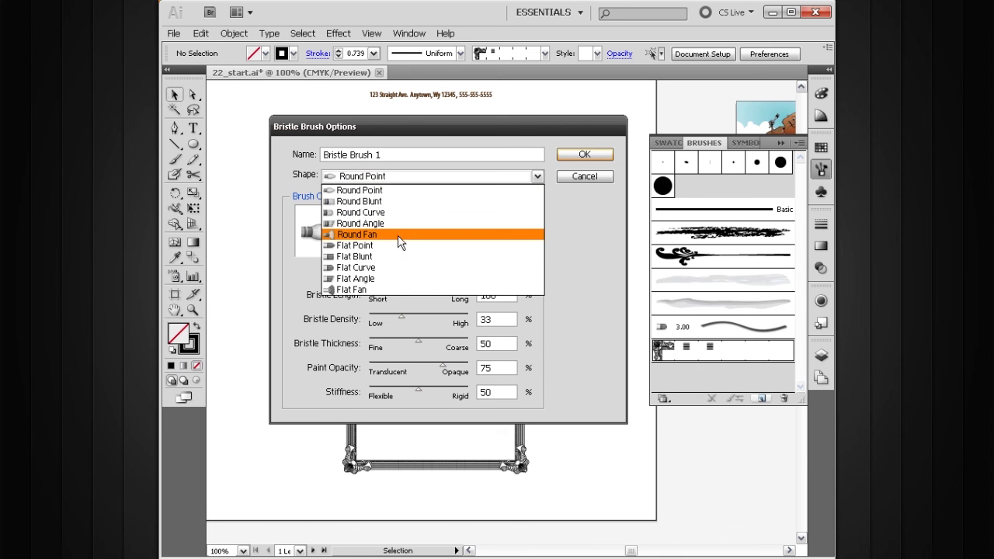
pyautogui.click(398, 234)
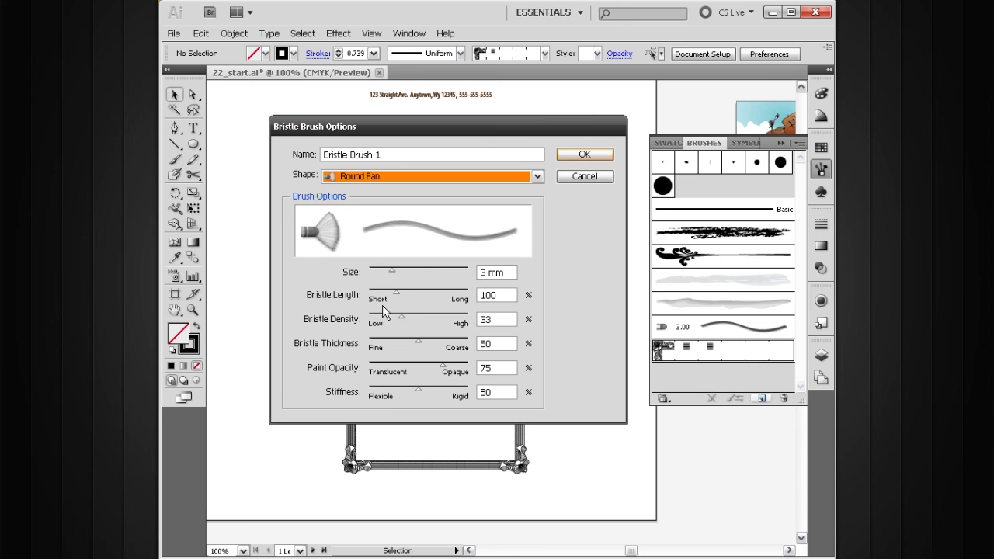
pyautogui.moveTo(391, 271); pyautogui.dragTo(412, 272)
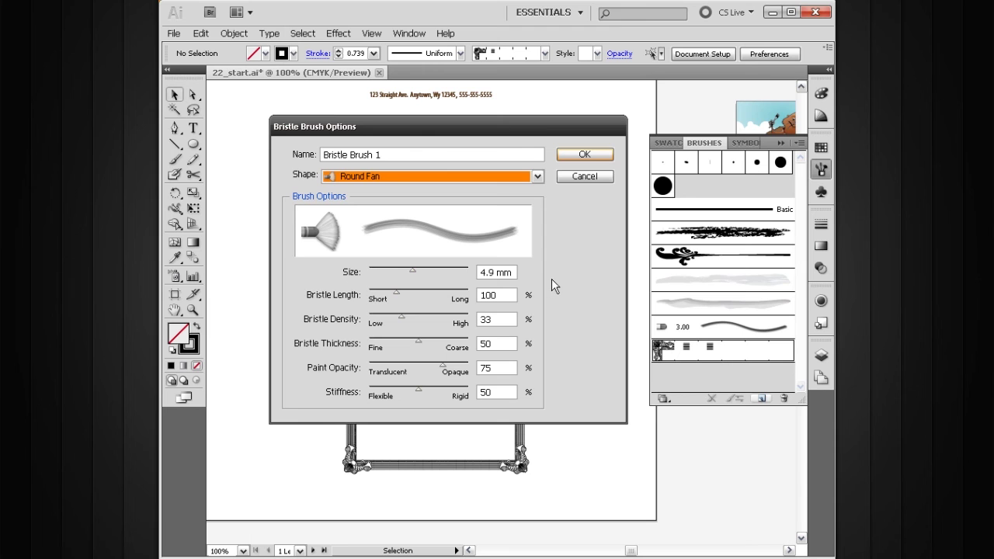
pyautogui.click(584, 176)
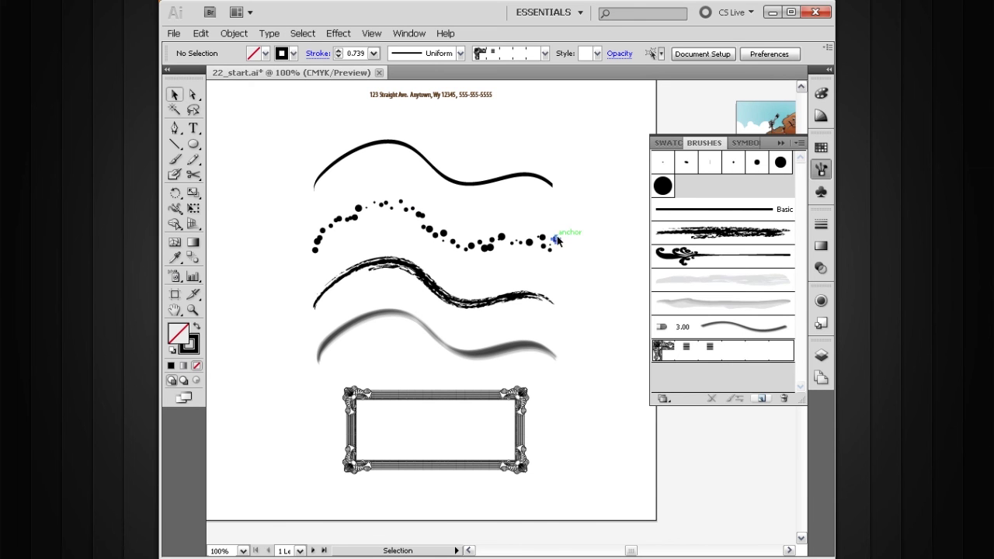
# Move the small black circle clear of the dotted curve's end and start a new scatter brush from it.
pyautogui.click(593, 277)
pyautogui.click(602, 300)
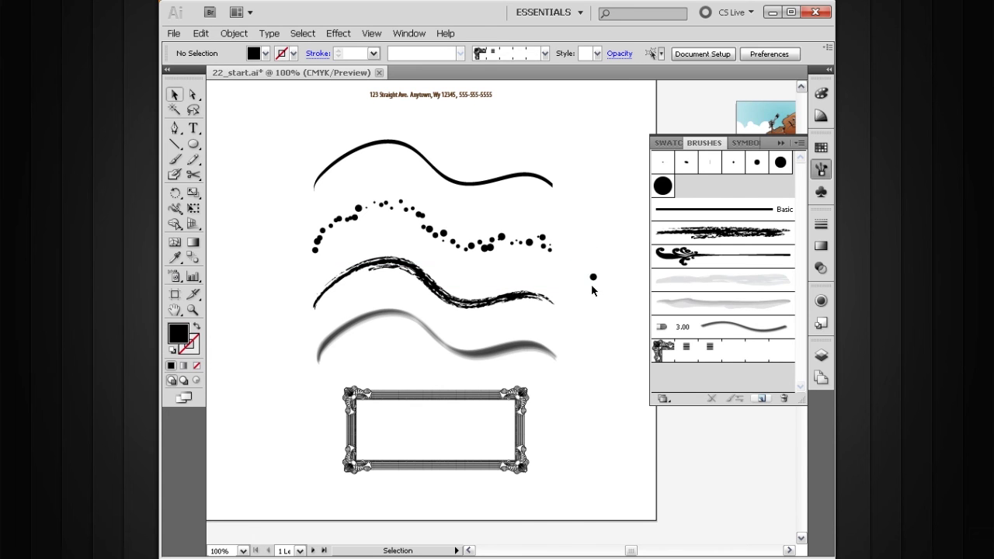
pyautogui.moveTo(594, 277)
pyautogui.mouseDown()
pyautogui.moveTo(577, 337)
pyautogui.moveTo(677, 396)
pyautogui.moveTo(759, 403)
pyautogui.mouseUp()
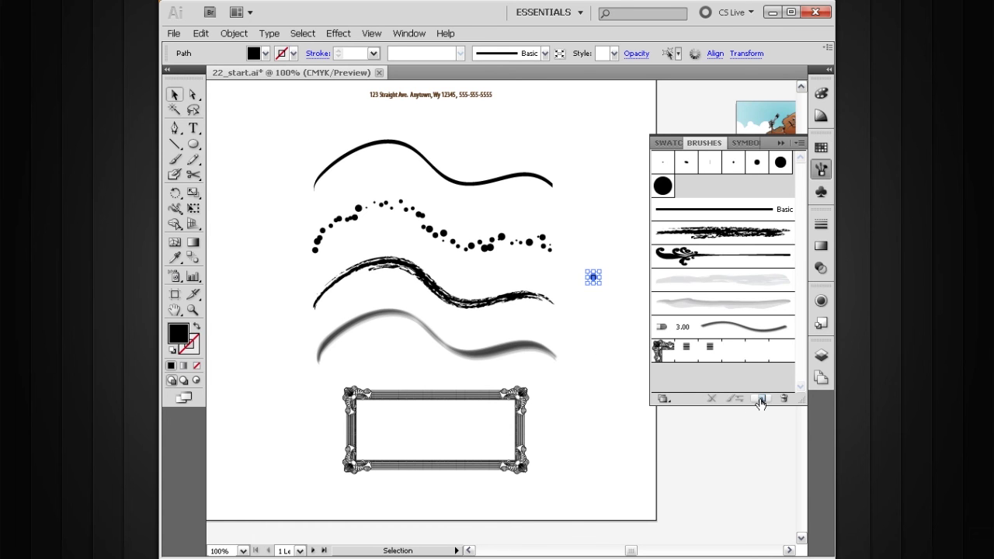
pyautogui.moveTo(759, 404); pyautogui.dragTo(760, 402)
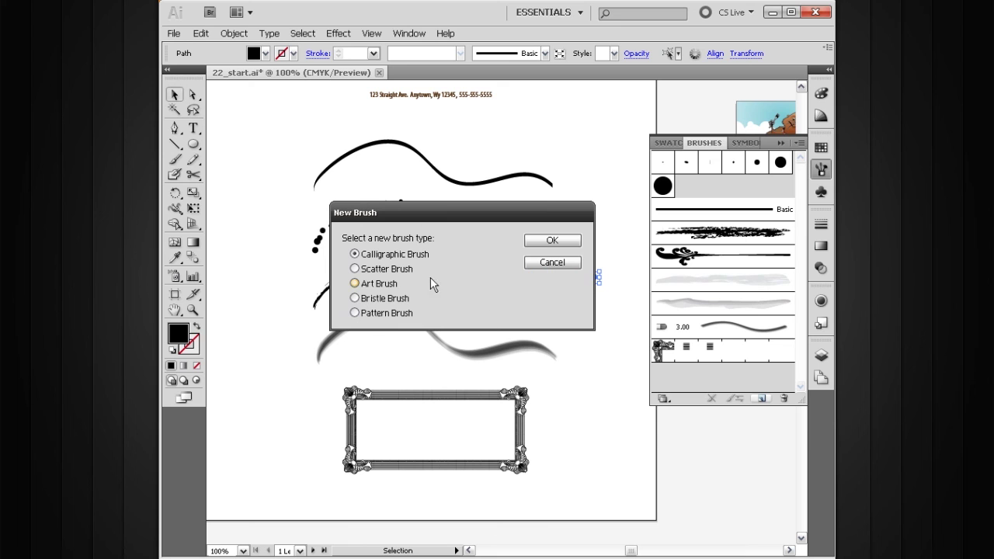
pyautogui.moveTo(539, 216); pyautogui.dragTo(494, 184)
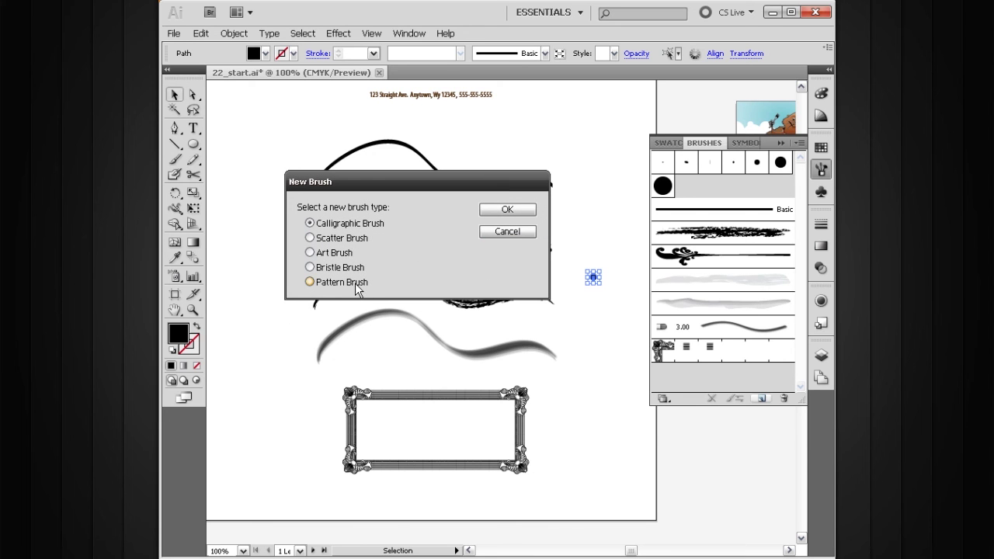
pyautogui.click(346, 238)
pyautogui.click(497, 213)
pyautogui.moveTo(578, 97)
pyautogui.mouseDown()
pyautogui.moveTo(567, 93)
pyautogui.moveTo(499, 181)
pyautogui.moveTo(466, 180)
pyautogui.mouseUp()
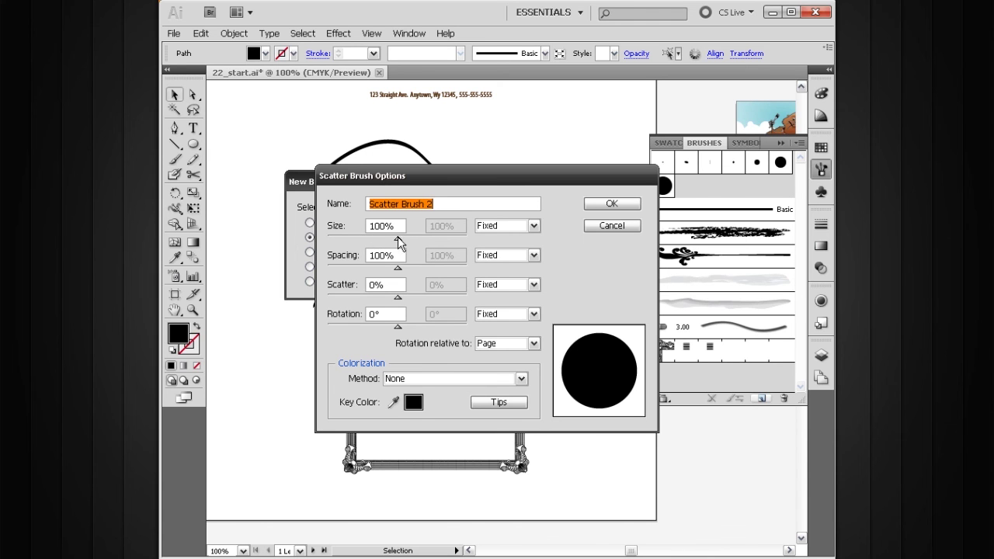
# Review the size variation options for the new scatter brush, keeping the size Fixed at 100%.
pyautogui.moveTo(401, 241)
pyautogui.mouseDown()
pyautogui.moveTo(410, 241)
pyautogui.moveTo(385, 247)
pyautogui.mouseUp()
pyautogui.write('0')
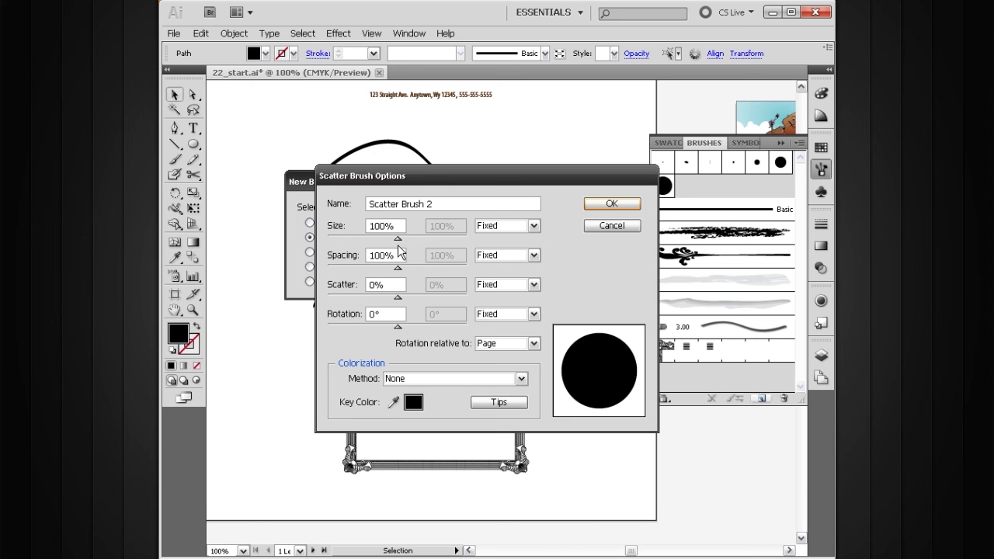
pyautogui.press('Tab')
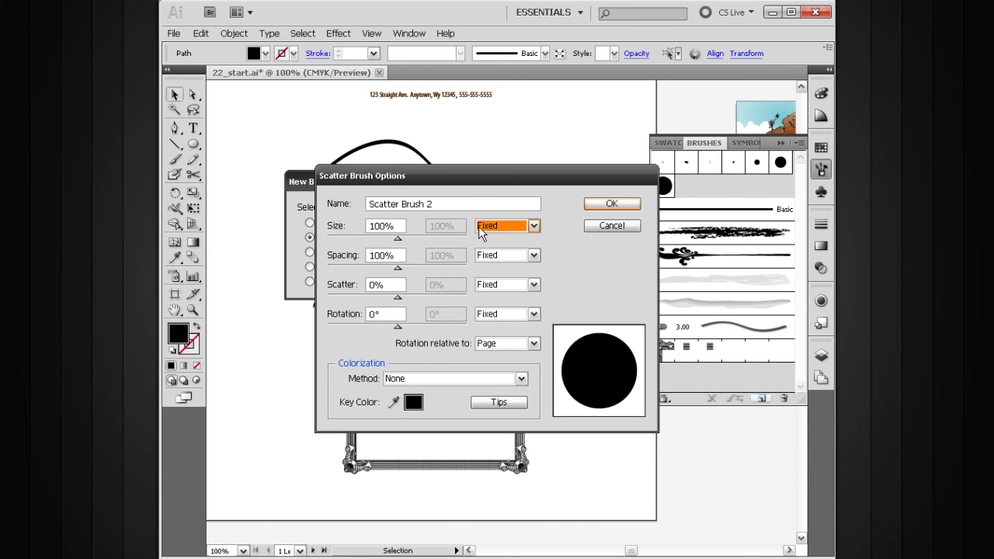
pyautogui.click(532, 226)
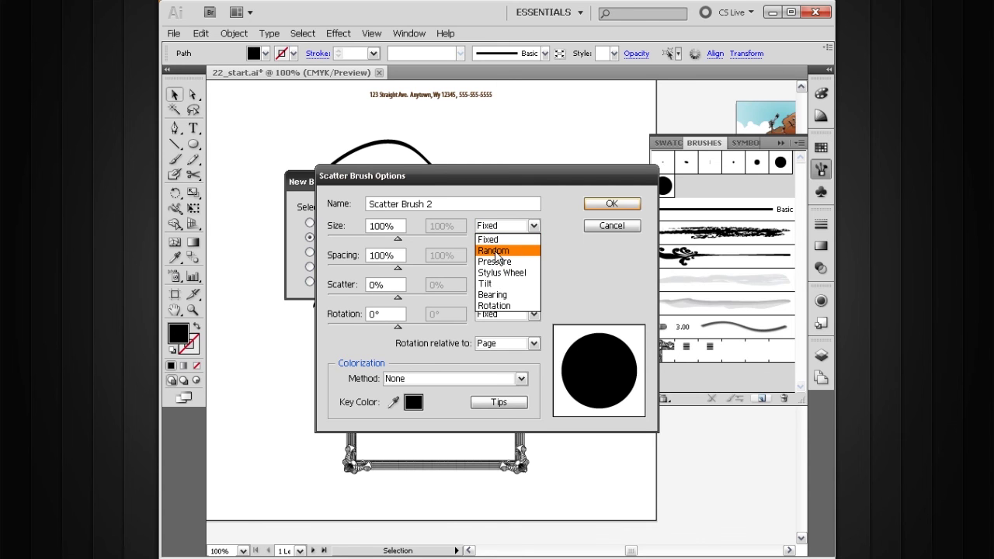
pyautogui.click(548, 254)
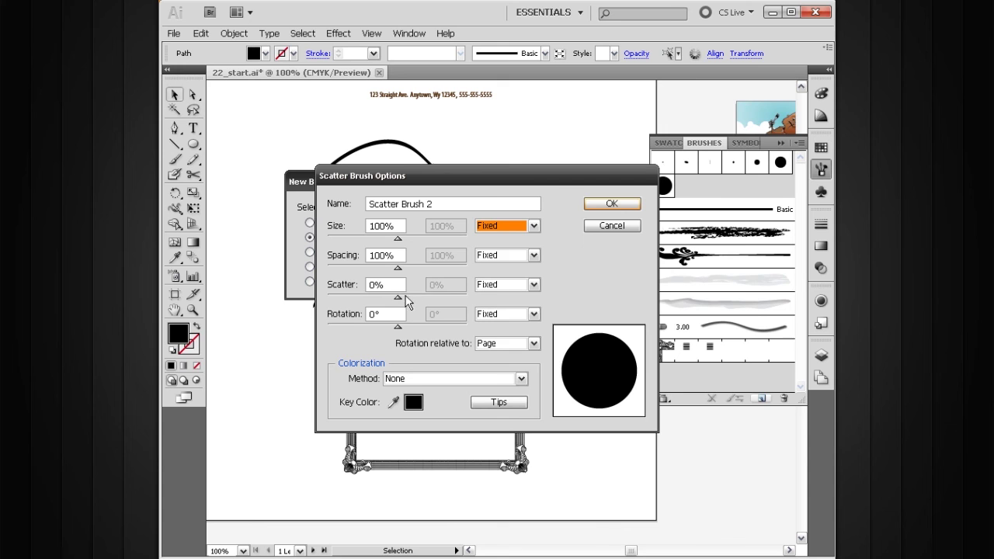
# Set the scatter brush's size variation to Random with a range from 63% to 230%.
pyautogui.click(494, 226)
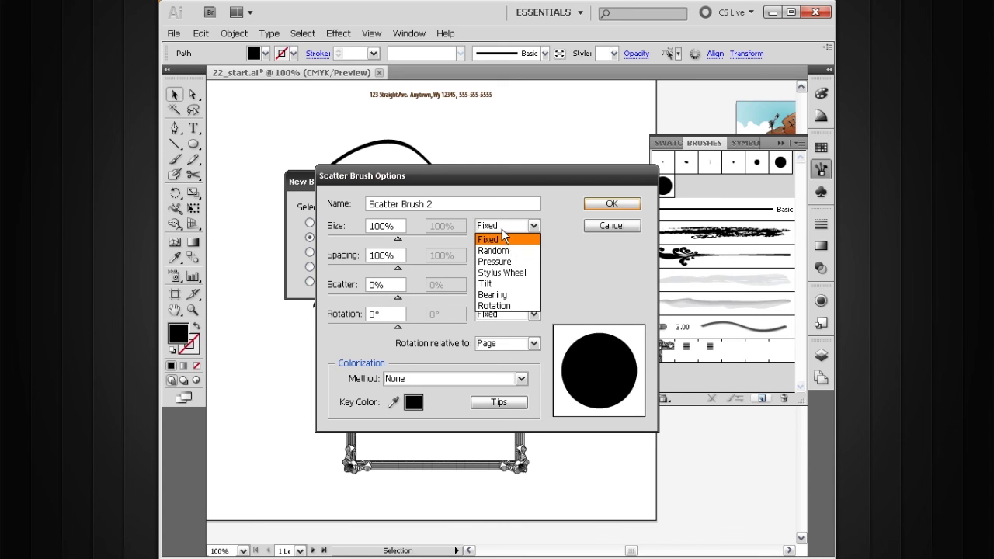
pyautogui.click(501, 243)
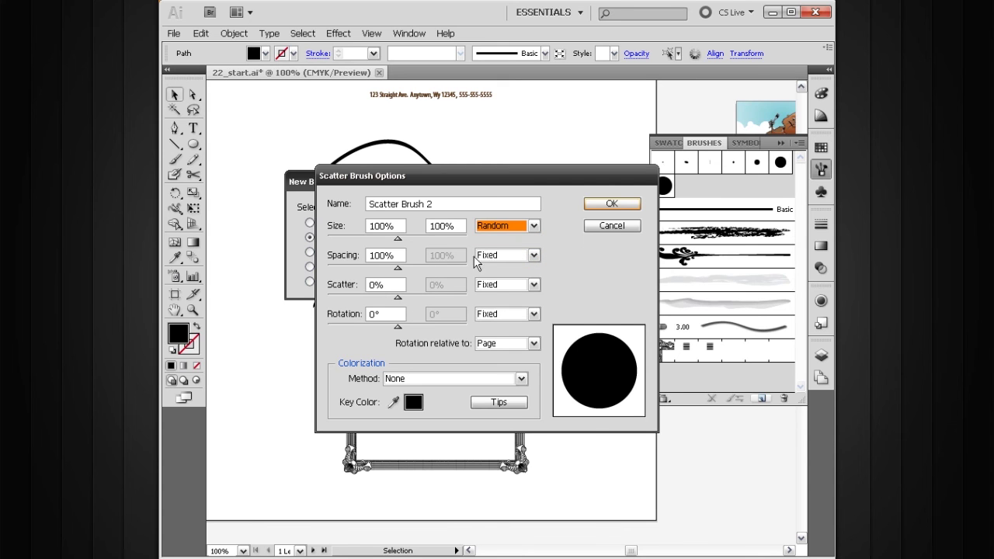
pyautogui.moveTo(398, 245); pyautogui.dragTo(434, 243)
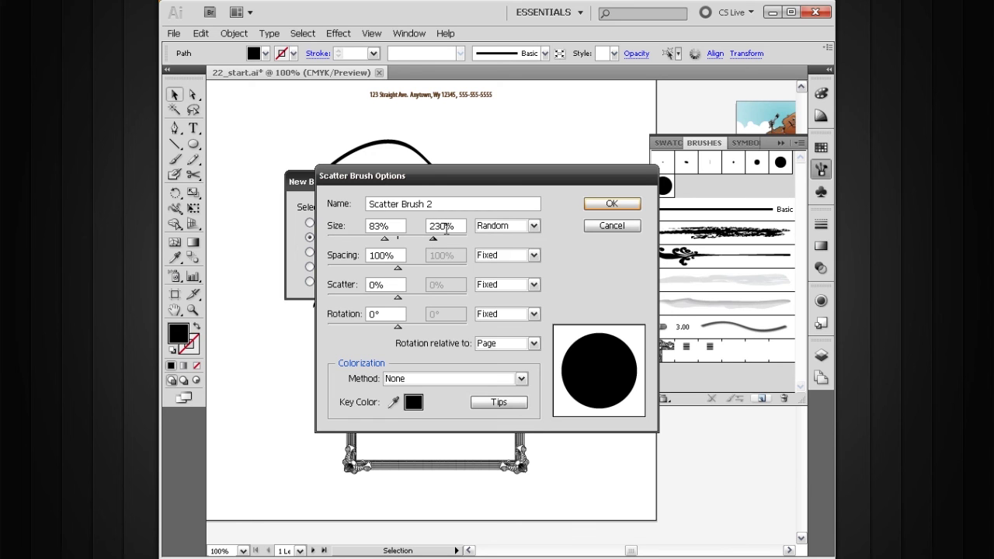
pyautogui.moveTo(387, 244); pyautogui.dragTo(373, 246)
# Review the scatter brush's rotation reference and colorization methods, keeping Page and None, and discard the brush.
pyautogui.click(508, 344)
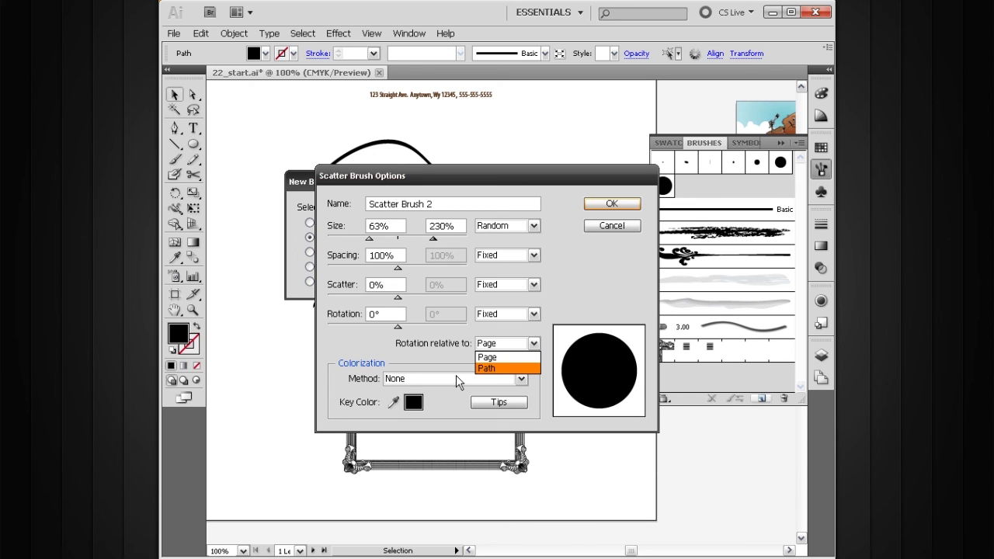
pyautogui.click(426, 350)
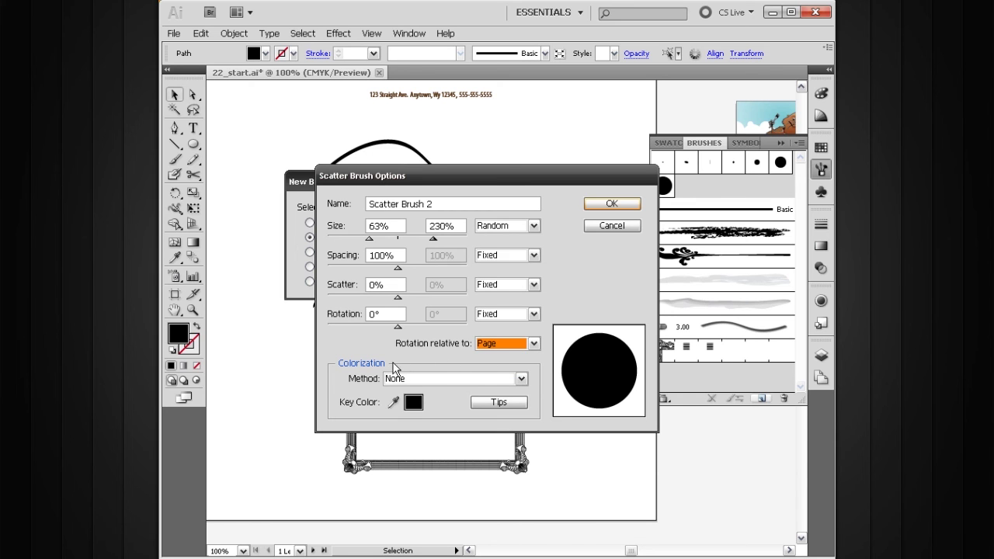
pyautogui.click(453, 386)
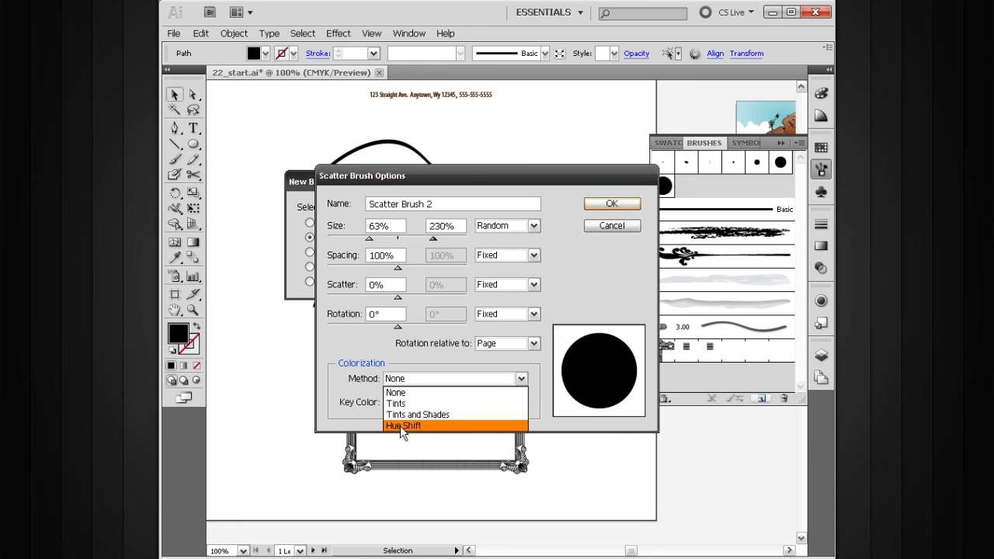
pyautogui.click(401, 392)
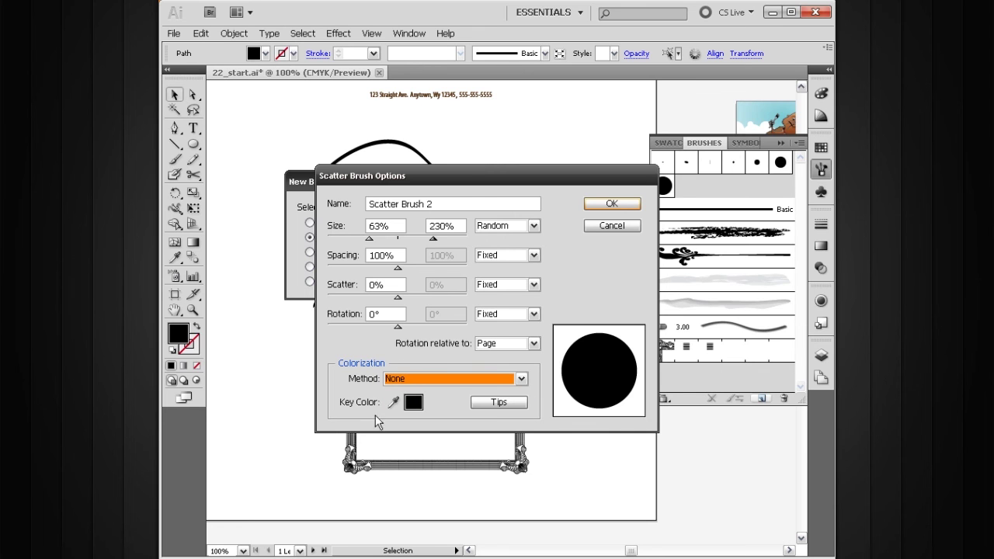
pyautogui.moveTo(471, 181)
pyautogui.mouseDown()
pyautogui.moveTo(474, 299)
pyautogui.moveTo(478, 179)
pyautogui.mouseUp()
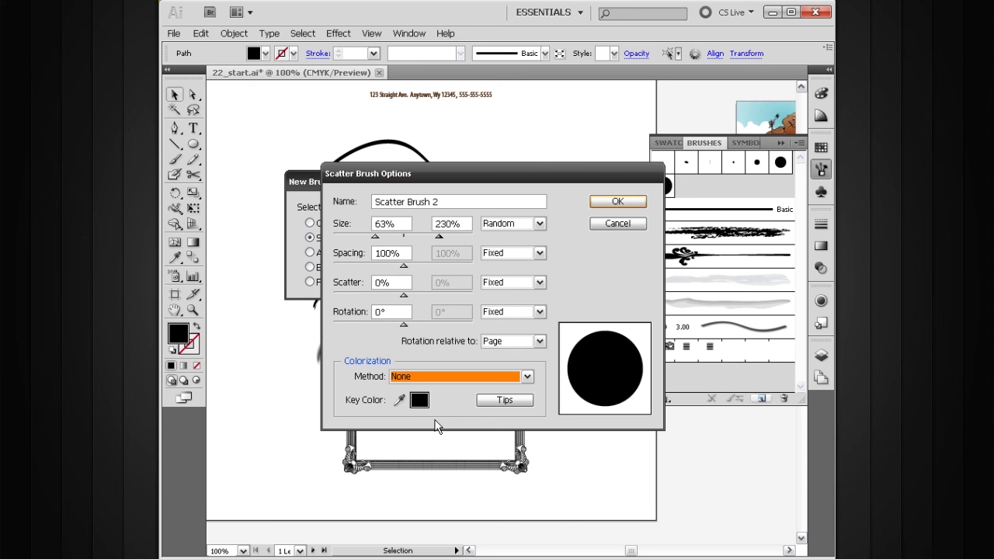
pyautogui.click(614, 225)
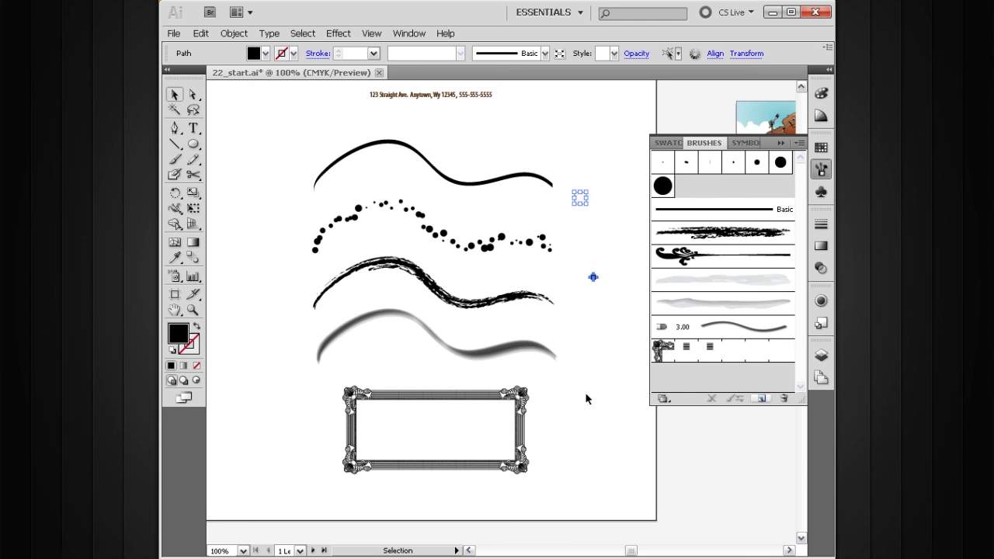